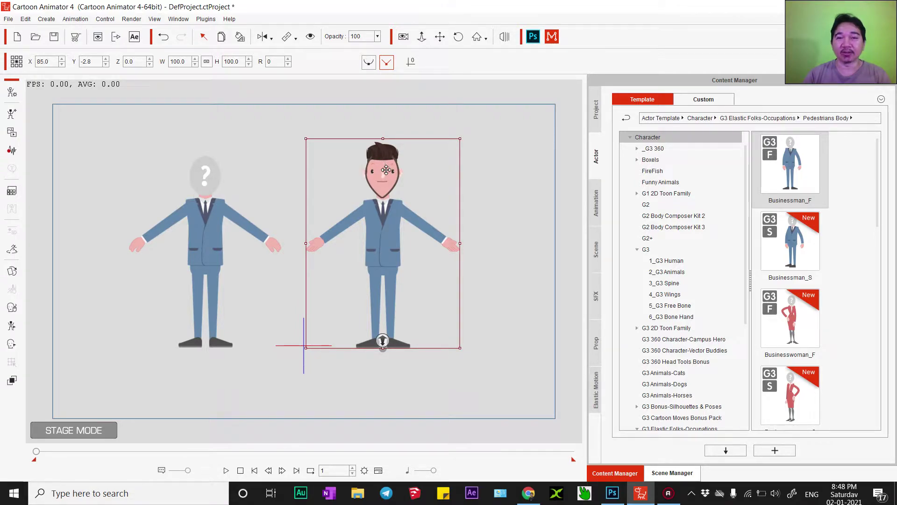
Preview the finished businessman's live head motion with Face Puppet, then close the puppet controls.
click(12, 307)
click(673, 241)
key(space)
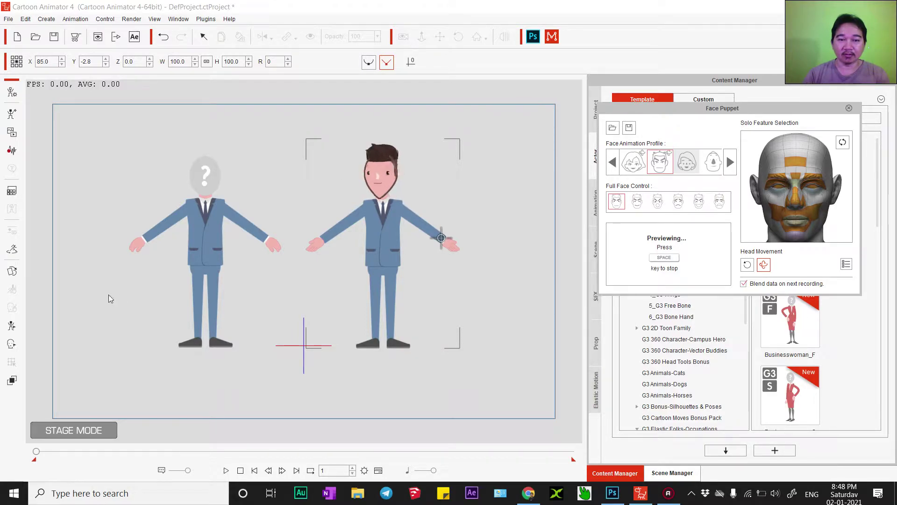
key(space)
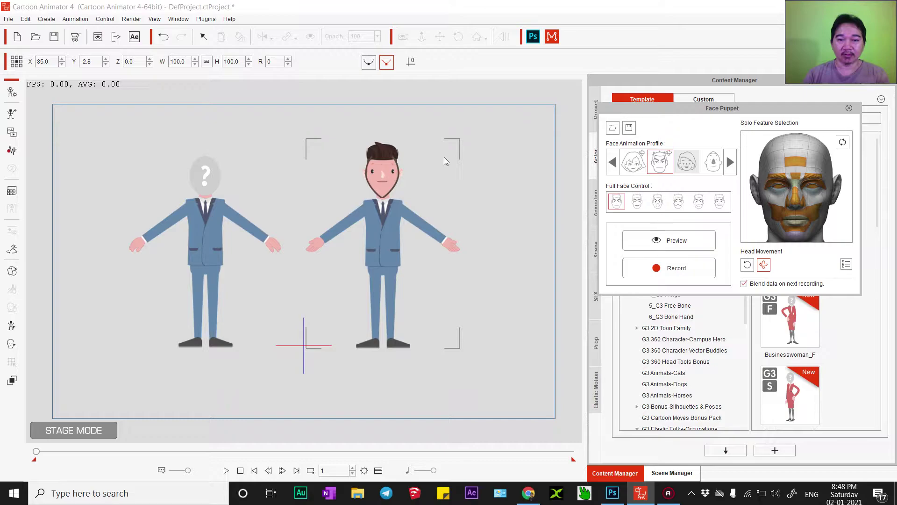
click(849, 109)
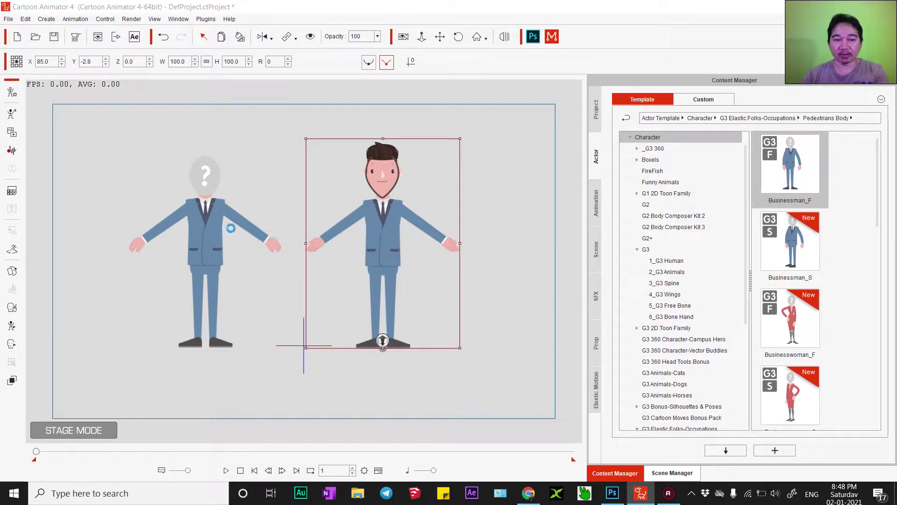
Delete the finished businessman and drag the headless businessman to the stage centre.
key(Delete)
scroll(878, 210, down, 5)
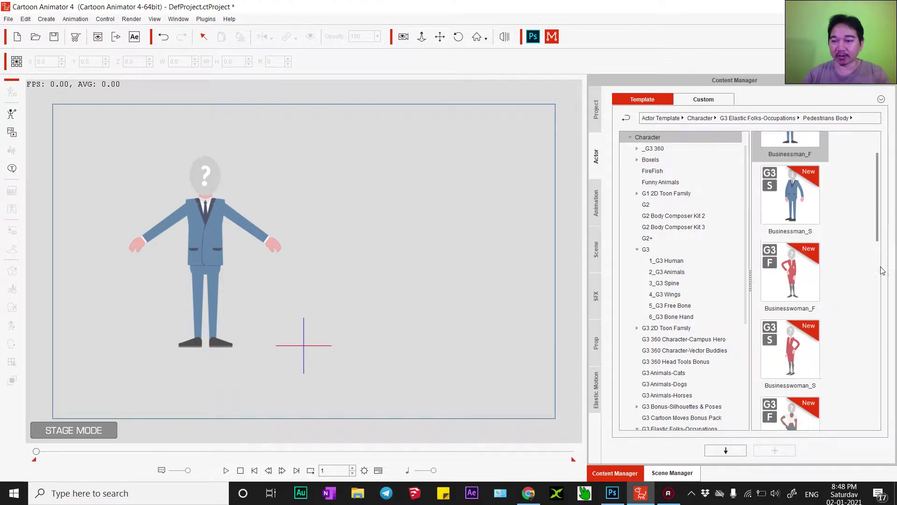
scroll(880, 215, up, 4)
scroll(880, 218, up, 1)
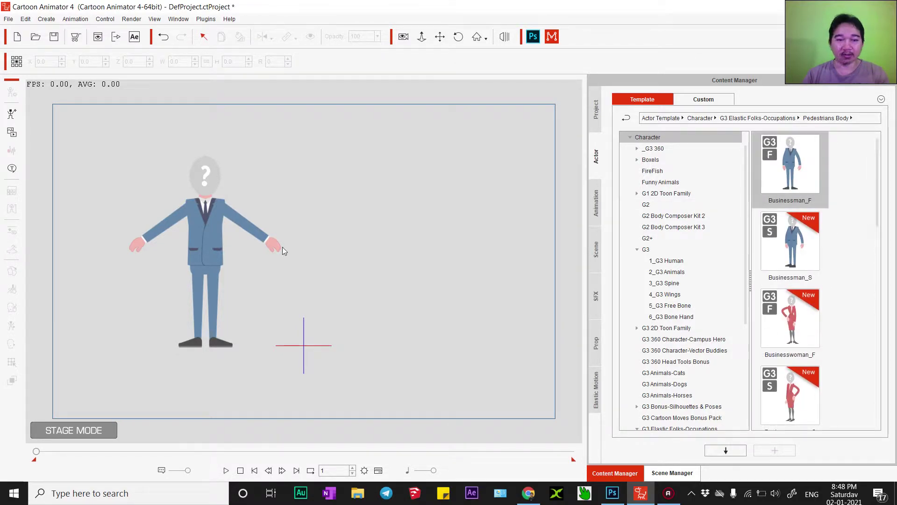
click(220, 223)
drag(213, 221, 307, 218)
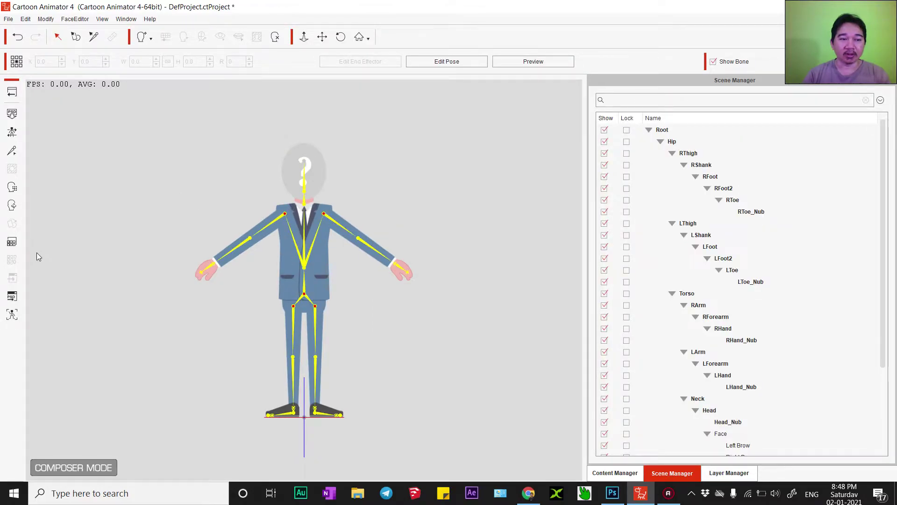
Apply the Heart 02_NEyesLMouth head from Head > G3 360 Face Tool > Template Heads.
click(615, 472)
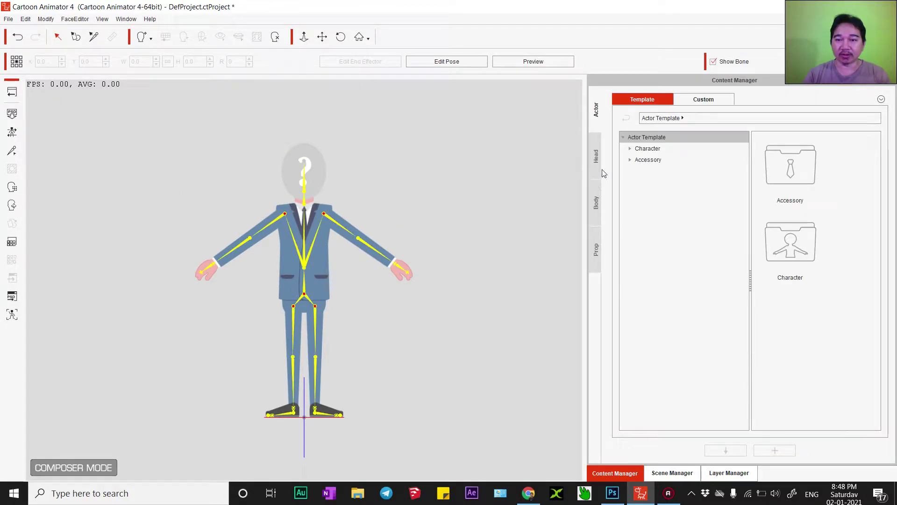
click(597, 158)
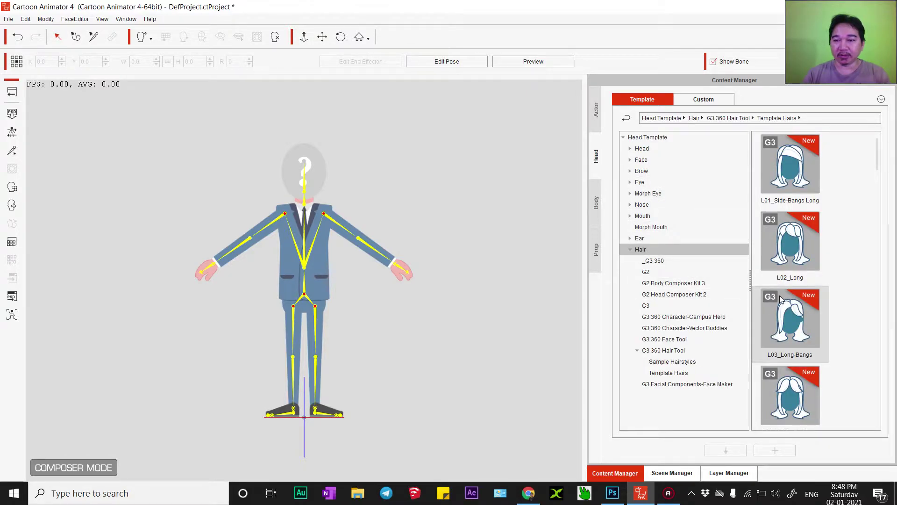
click(630, 249)
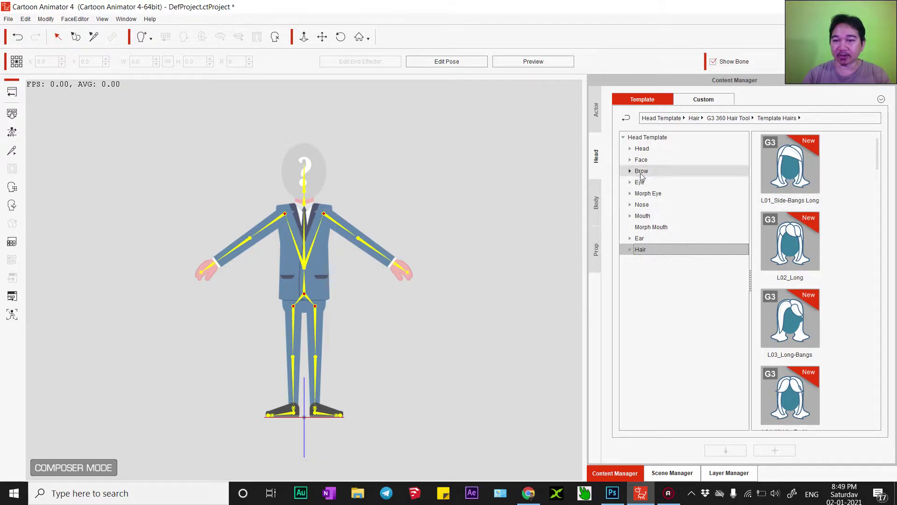
click(630, 149)
click(675, 227)
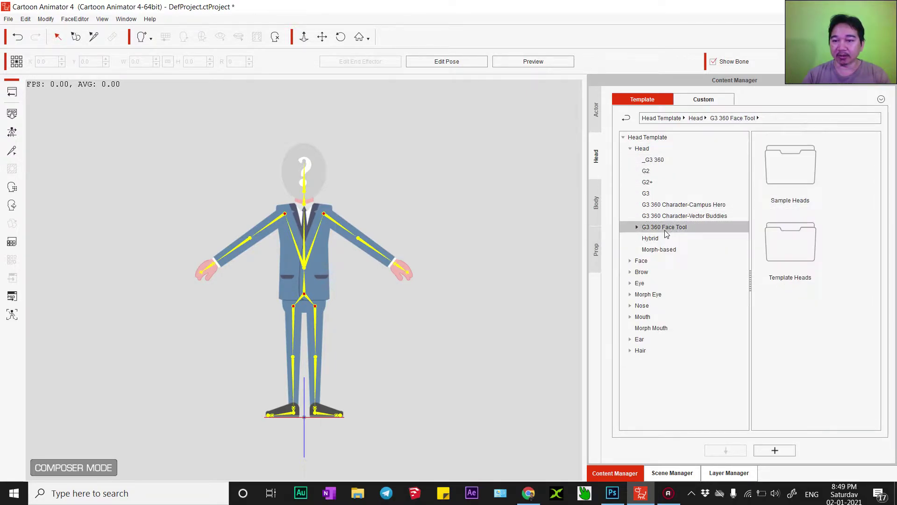
click(636, 227)
click(669, 250)
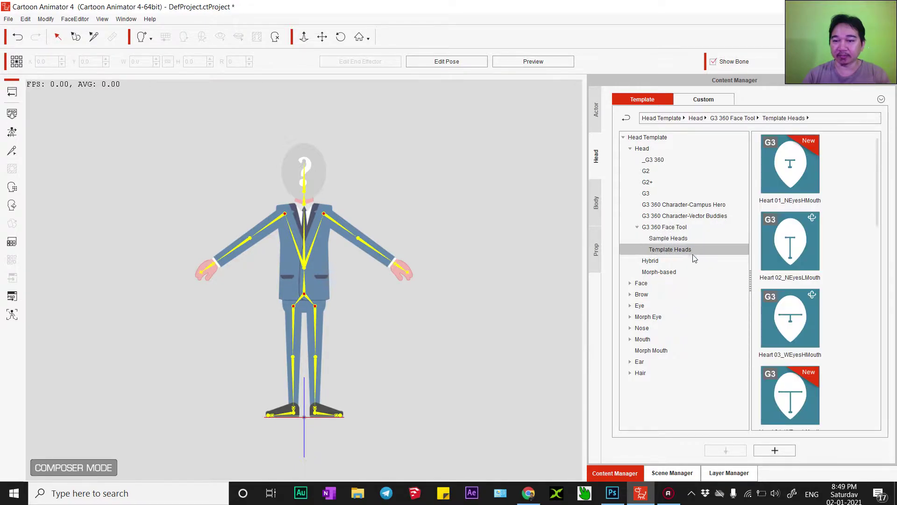
drag(877, 174, 875, 195)
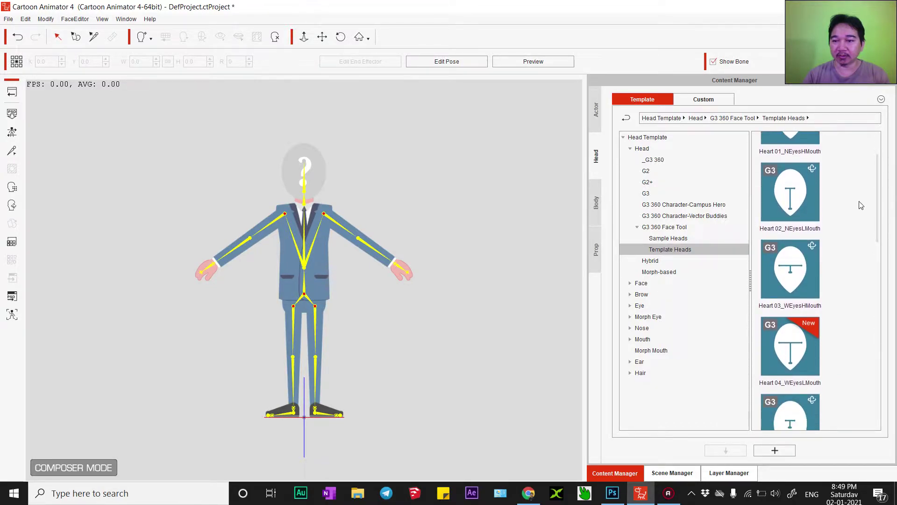
double_click(797, 193)
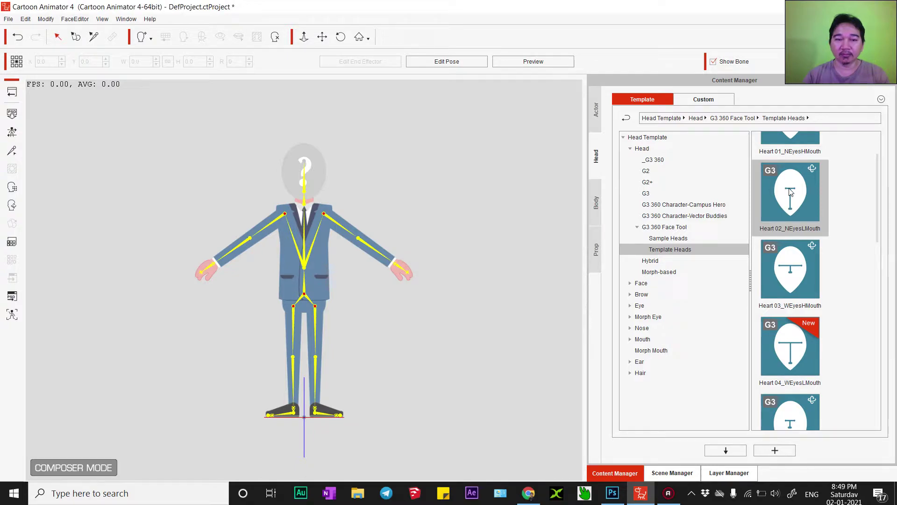
Nudge the heart-shaped head down onto the neck and apply G3 360 Face Tool Comic_Straight brows.
click(304, 181)
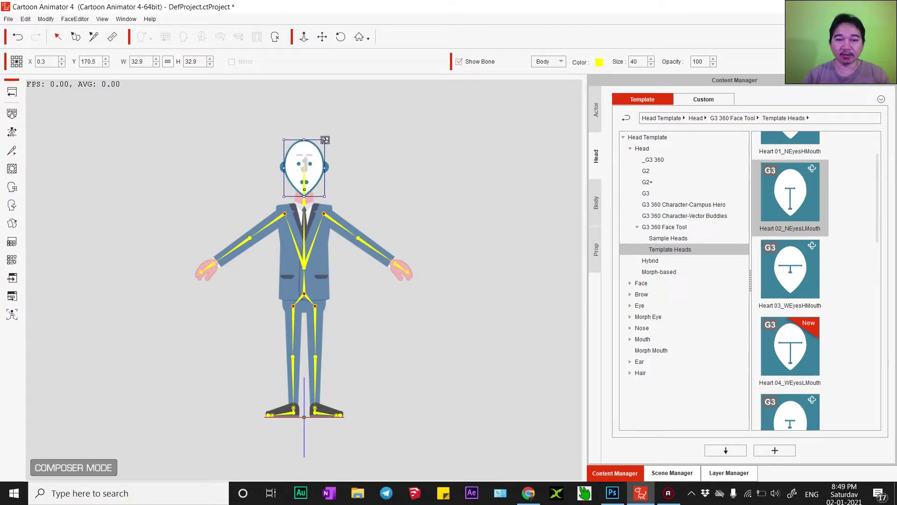
drag(312, 166, 313, 171)
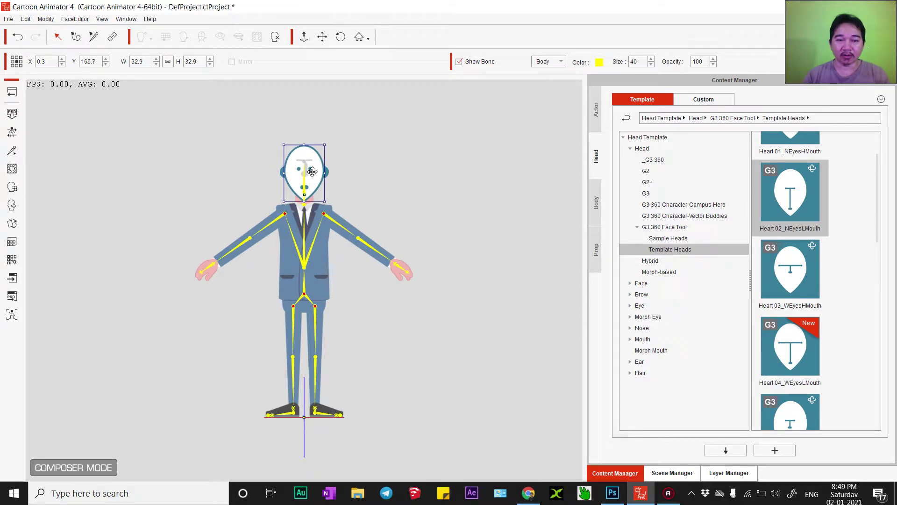
click(630, 294)
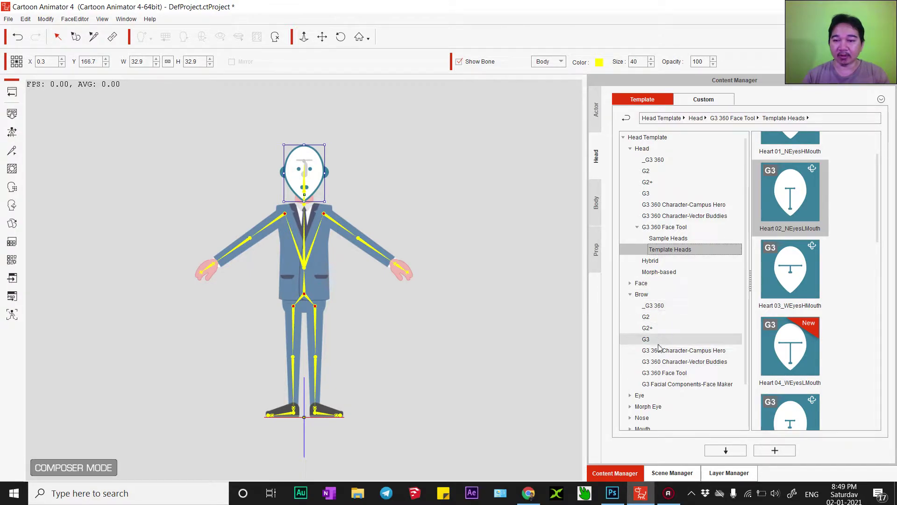
click(664, 373)
mouse_move(872, 214)
mouse_down()
mouse_move(883, 265)
mouse_move(879, 244)
mouse_up()
double_click(798, 238)
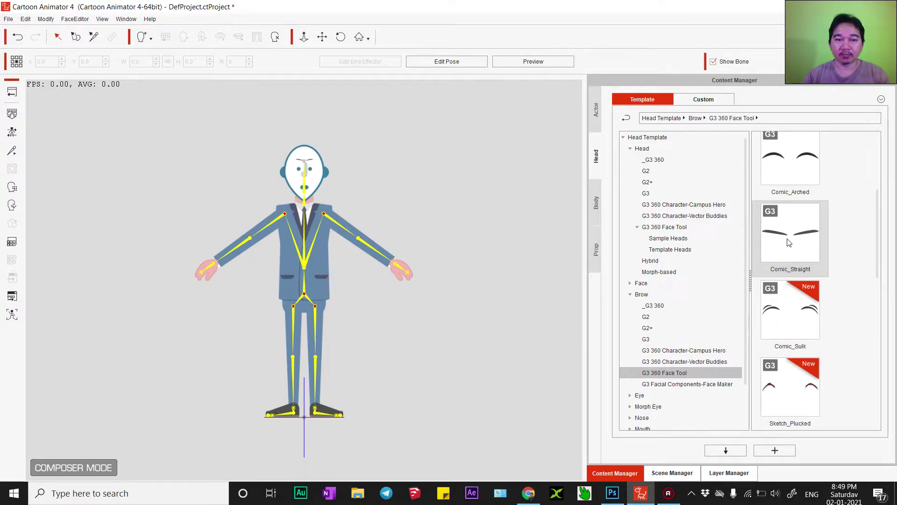
Try the Nervous_F eyes, then apply Honest_F eyes from the G3 360 Character-Campus Hero set.
click(629, 395)
scroll(633, 395, down, 4)
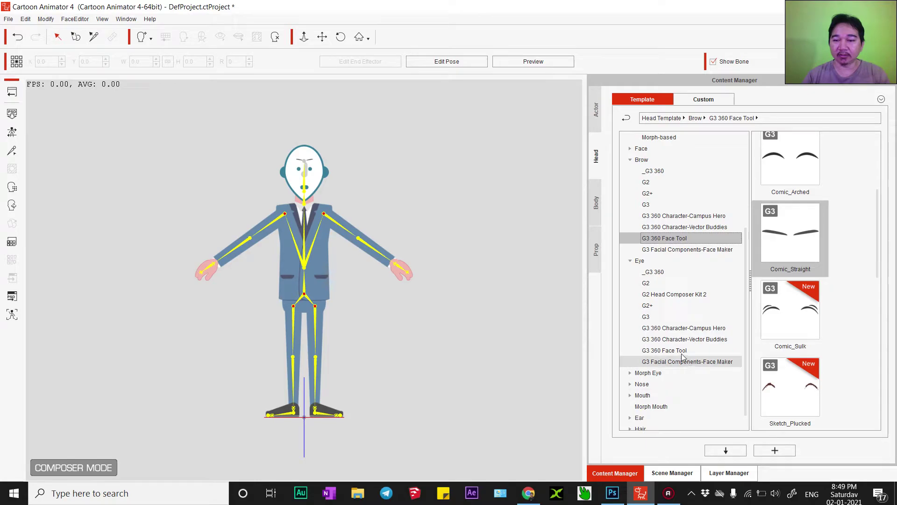
click(665, 351)
scroll(789, 299, up, 3)
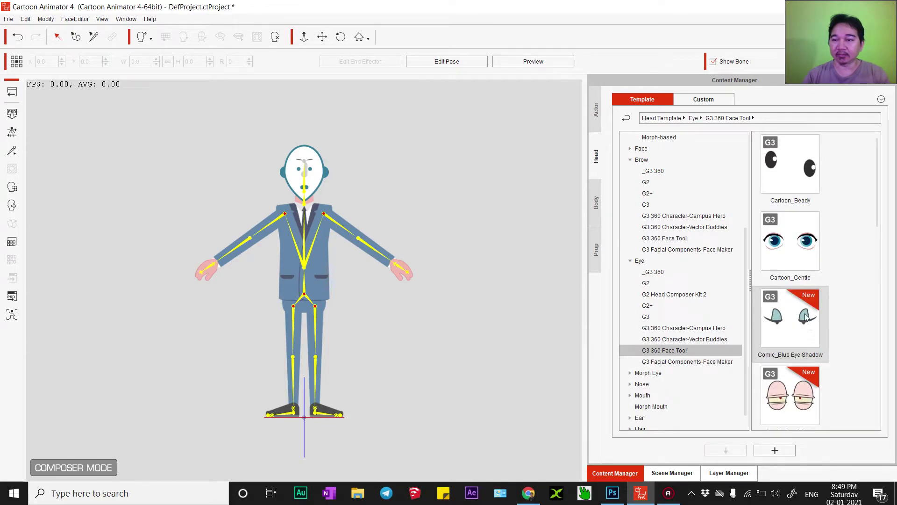
scroll(803, 290, down, 5)
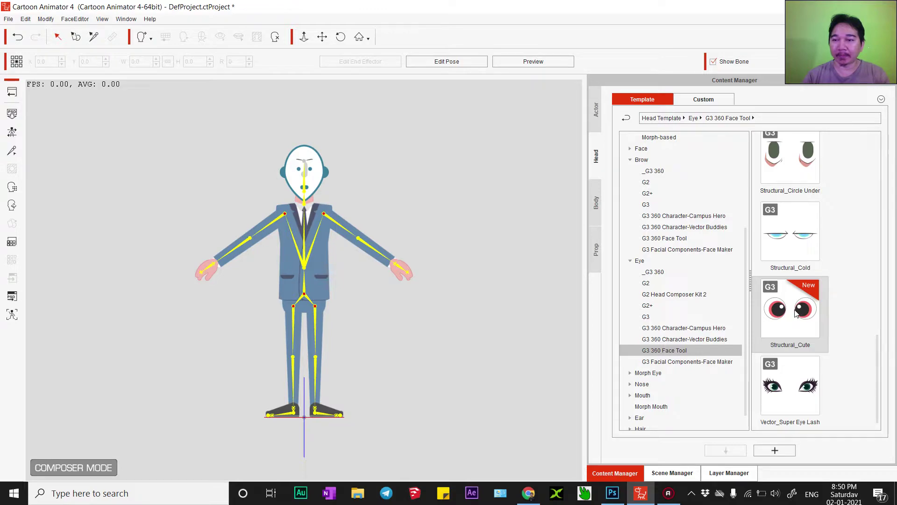
click(687, 362)
click(677, 330)
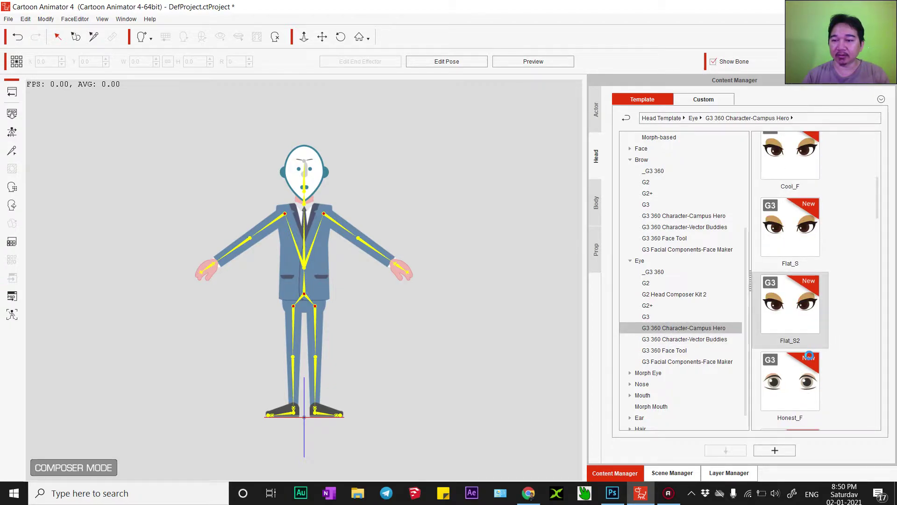
scroll(809, 356, down, 5)
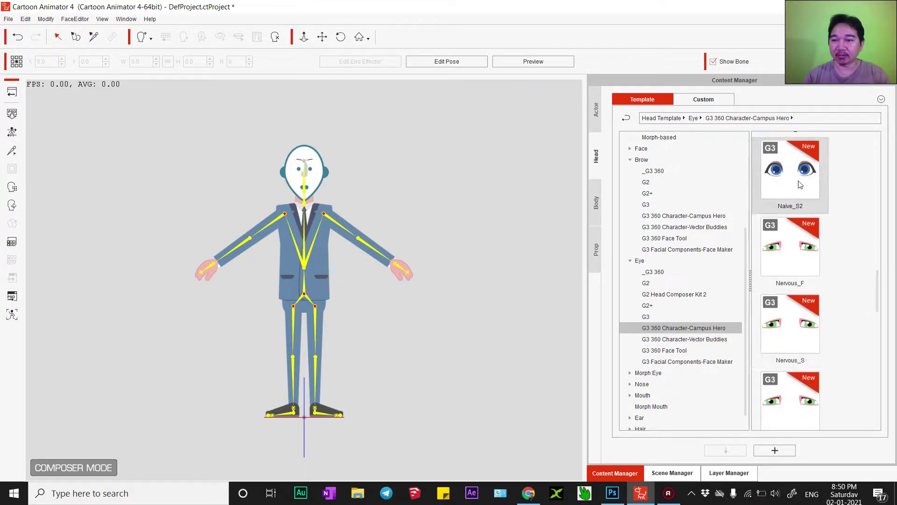
double_click(792, 246)
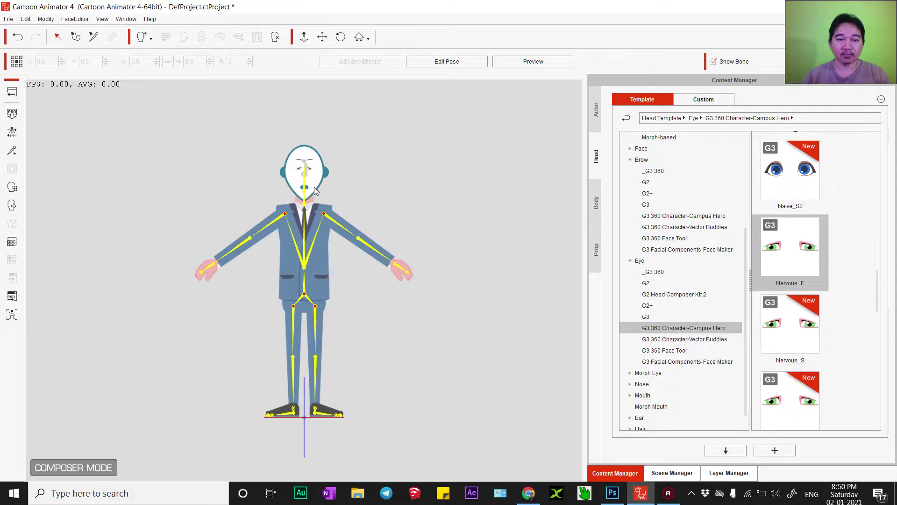
scroll(796, 371, up, 3)
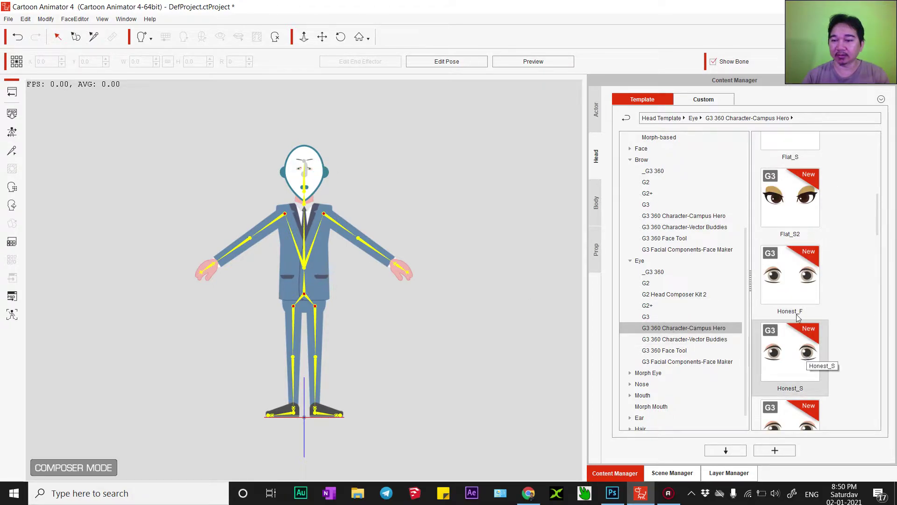
double_click(797, 278)
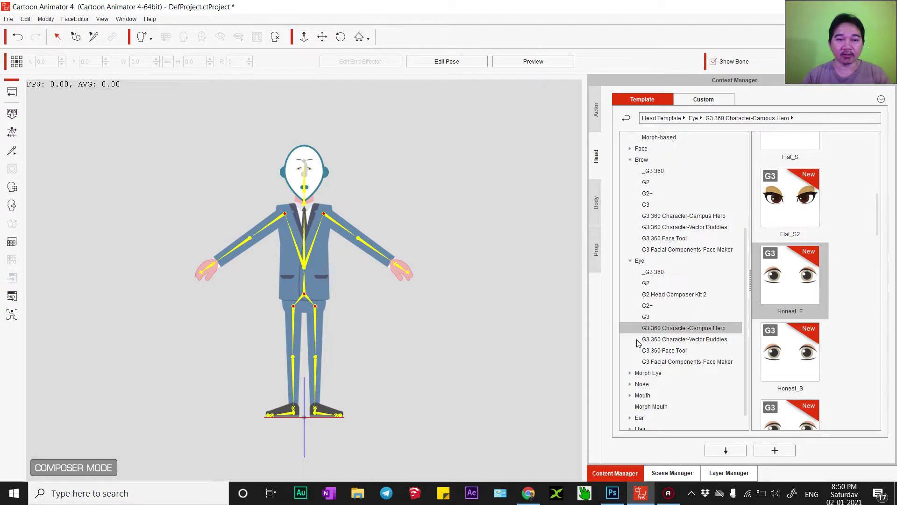
Browse the nose sets and apply the Strong_F nose from G3 360 Character-Campus Hero.
click(630, 384)
scroll(631, 386, down, 2)
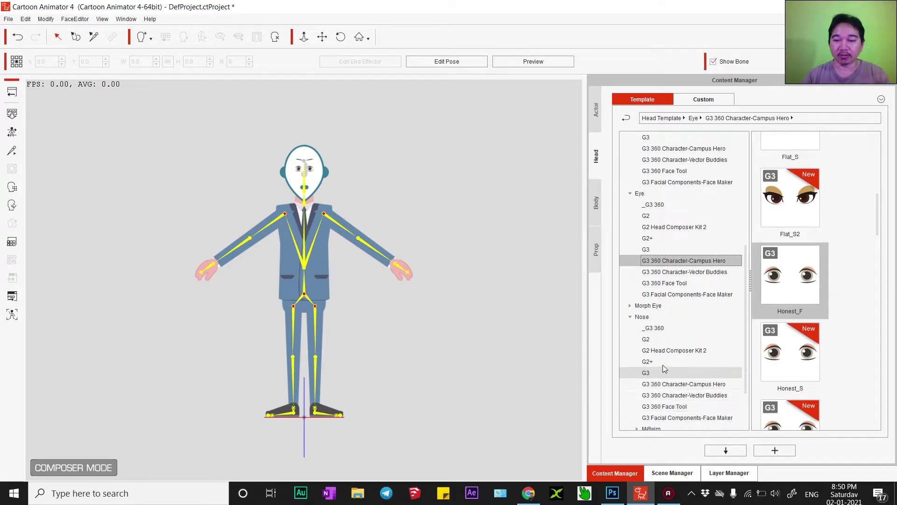
click(663, 361)
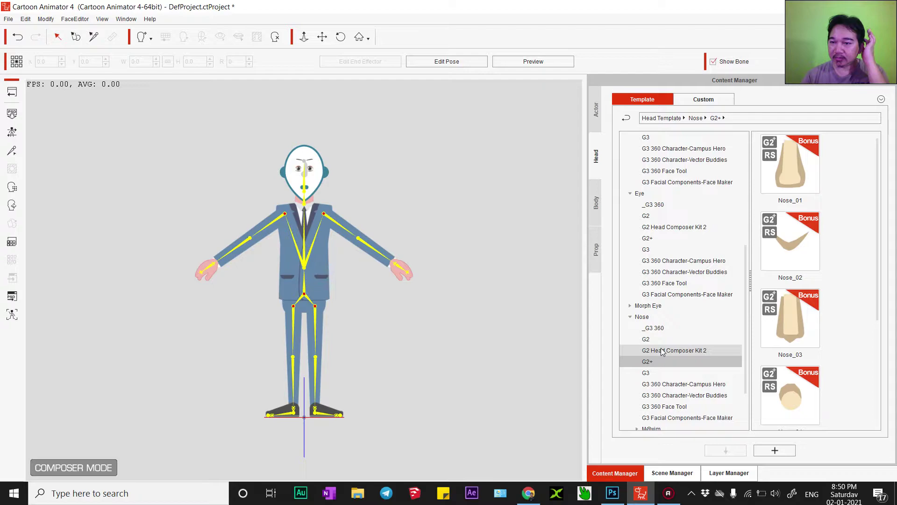
scroll(809, 365, down, 3)
scroll(676, 378, down, 2)
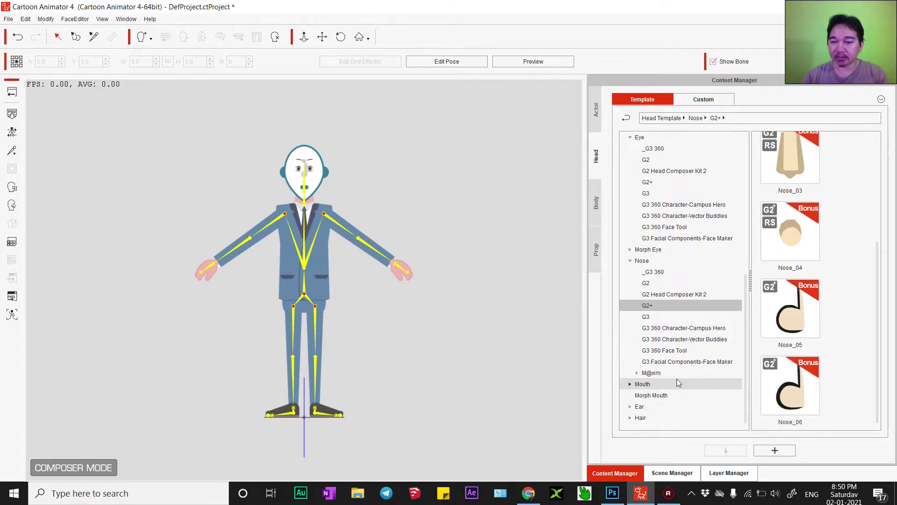
click(673, 339)
click(673, 328)
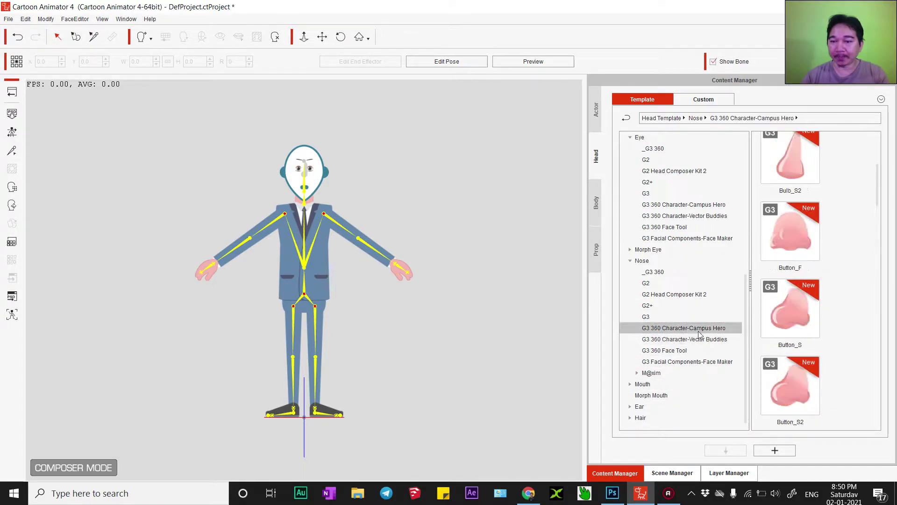
scroll(789, 332, down, 1)
scroll(789, 333, down, 5)
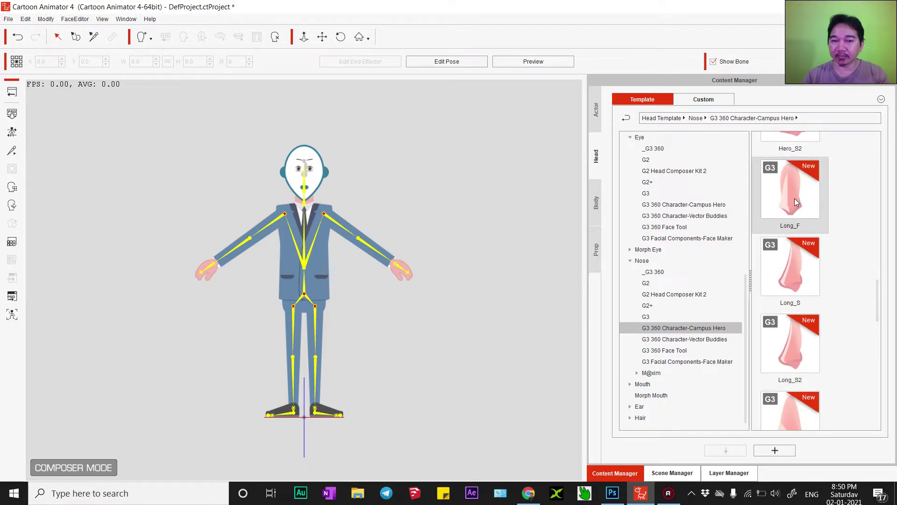
scroll(800, 334, down, 6)
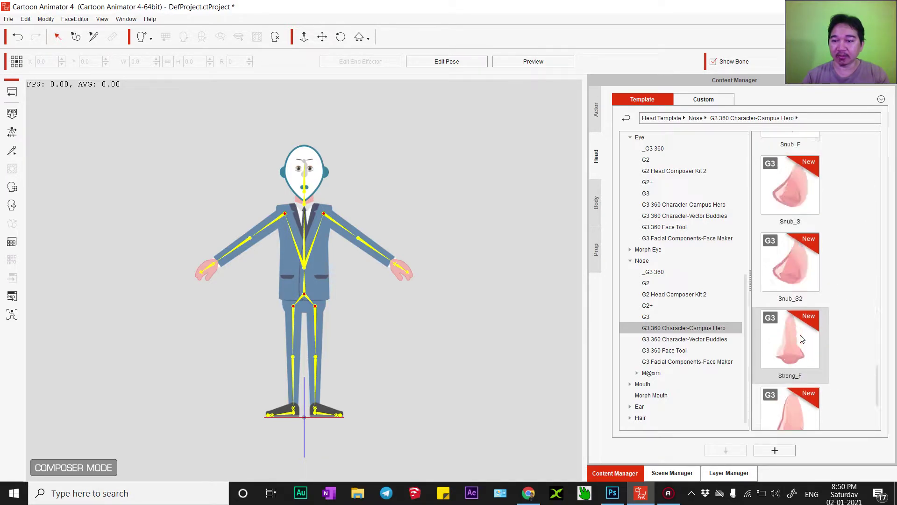
double_click(797, 335)
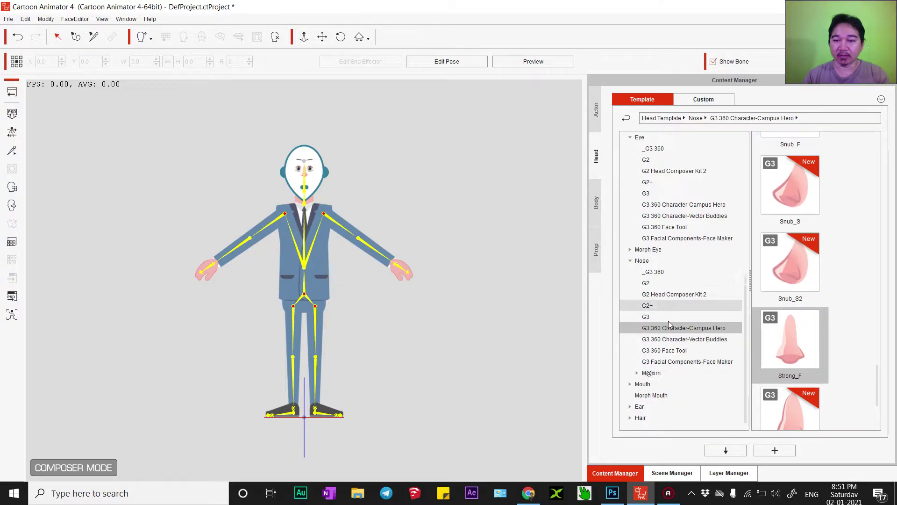
click(630, 384)
scroll(645, 394, down, 3)
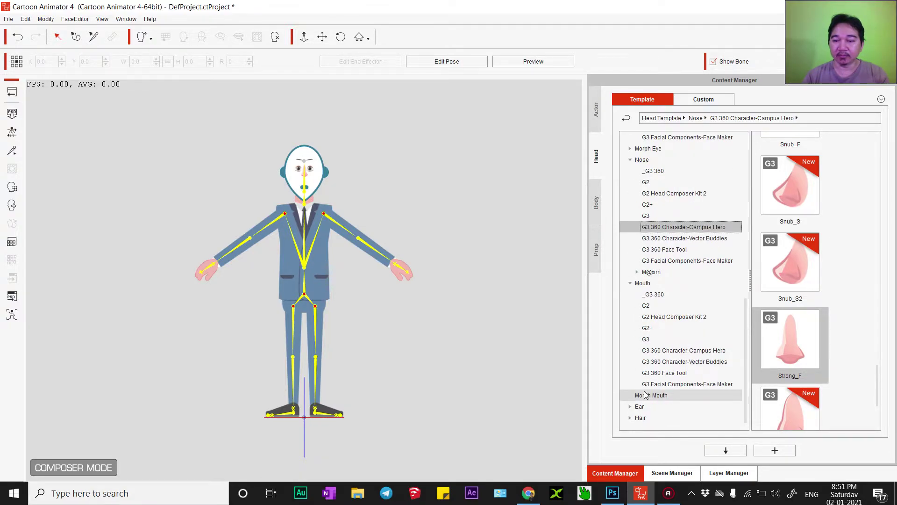
Browse the mouth sets and apply the Pointy natural_F mouth from G3 360 Character-Campus Hero.
click(657, 362)
click(677, 372)
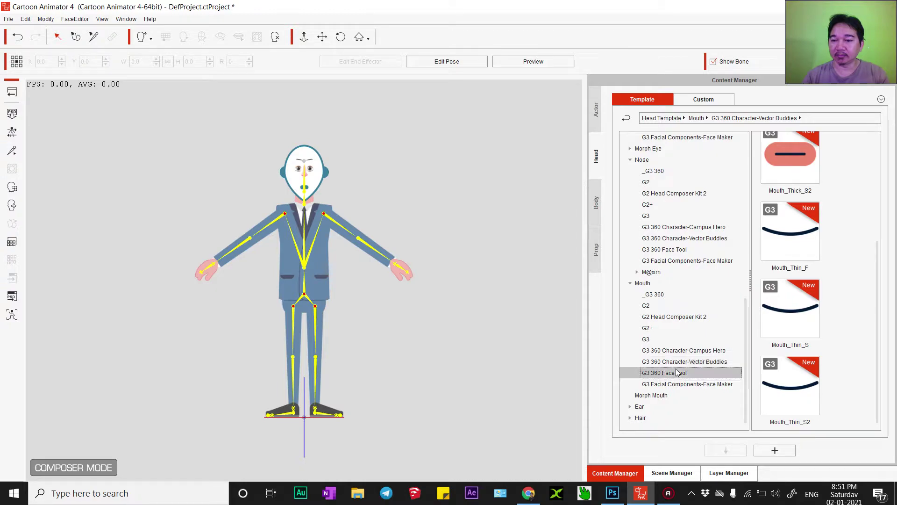
click(676, 385)
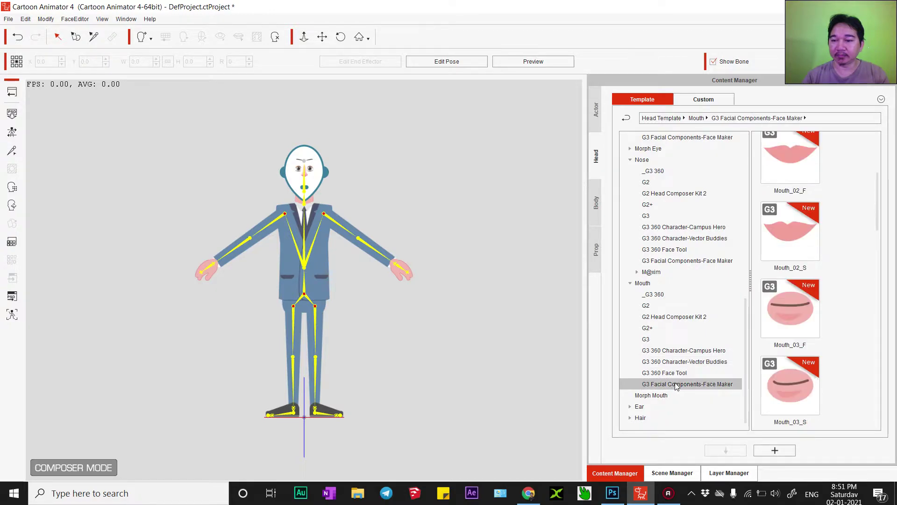
click(675, 351)
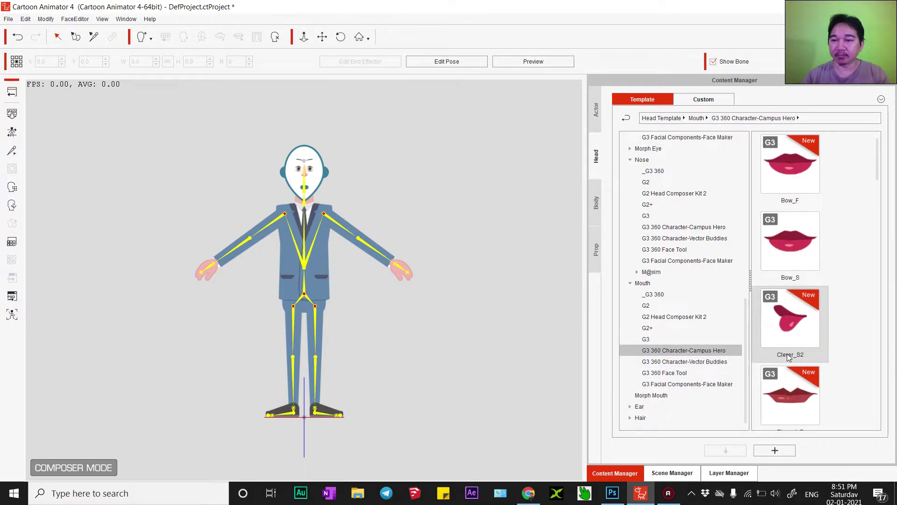
scroll(787, 353, down, 5)
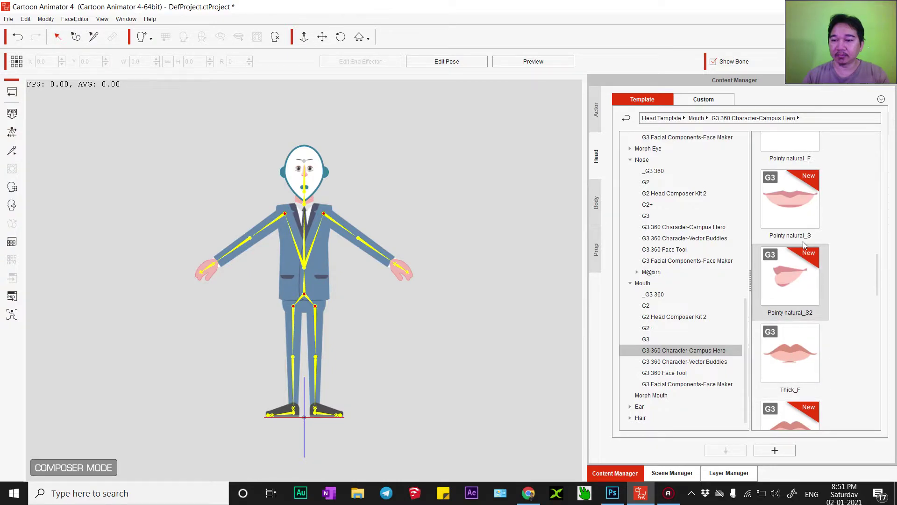
scroll(793, 348, down, 3)
scroll(793, 350, up, 3)
scroll(794, 349, up, 5)
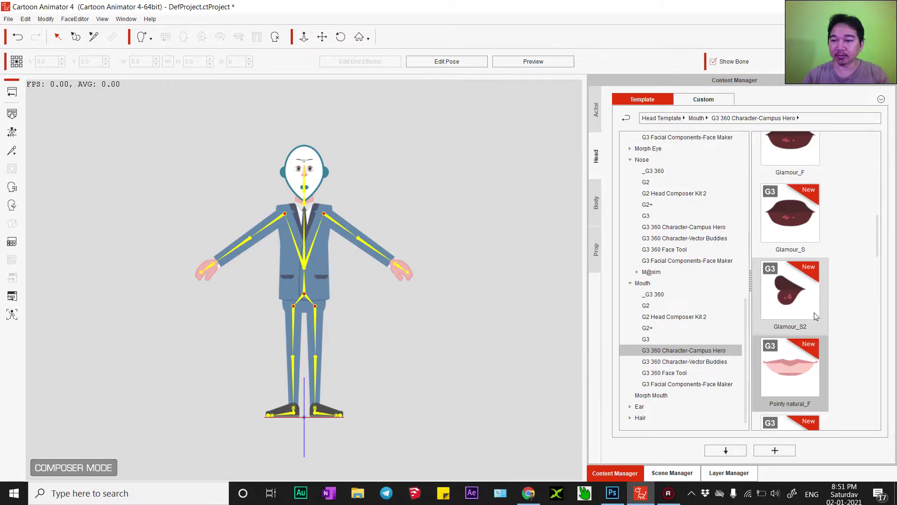
double_click(801, 374)
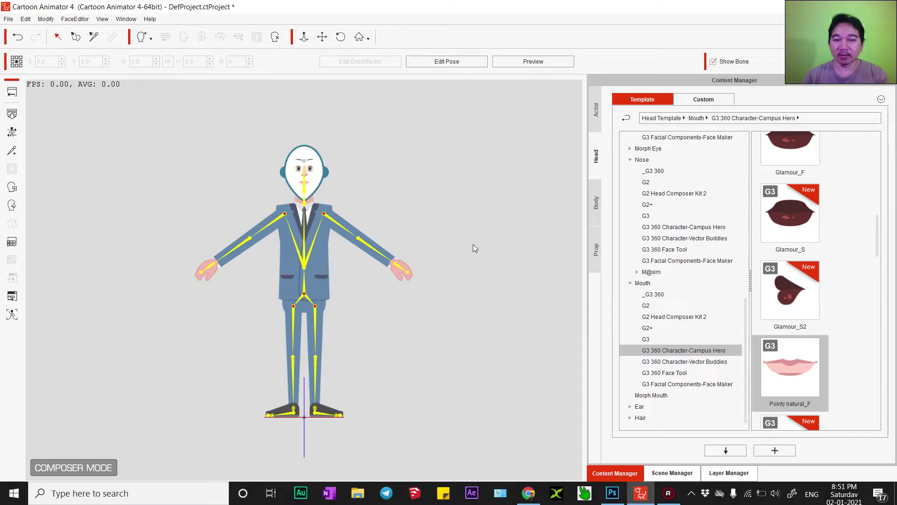
Apply the Comic_Prominent ears from the G3 360 Face Tool ear templates.
double_click(642, 407)
click(654, 395)
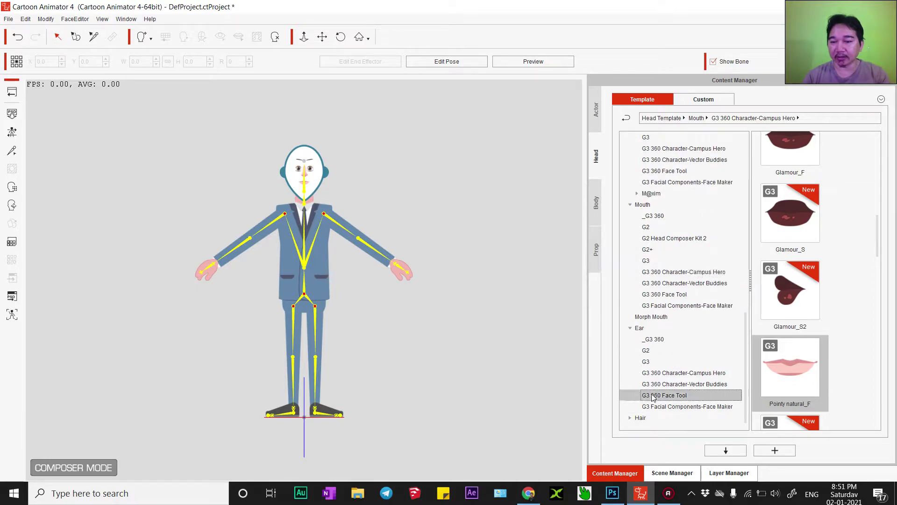
mouse_move(877, 324)
mouse_down()
mouse_move(874, 219)
mouse_move(870, 248)
mouse_up()
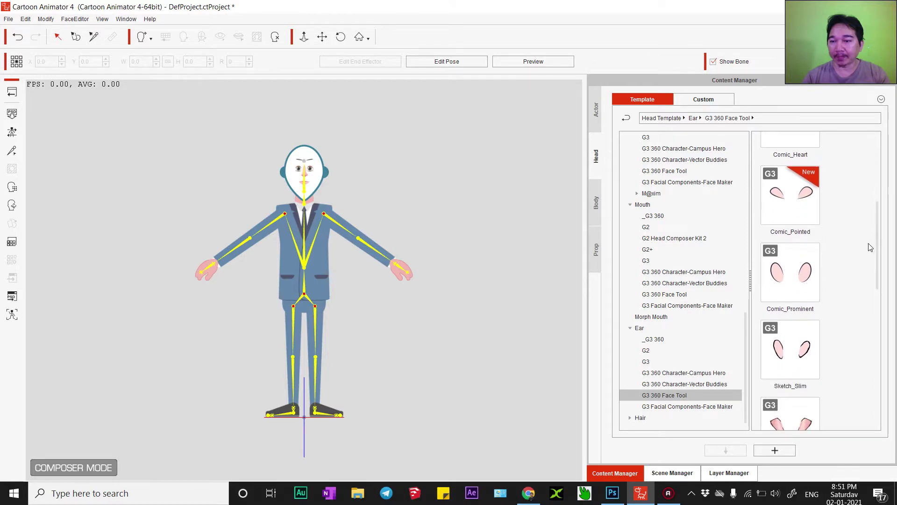
double_click(775, 283)
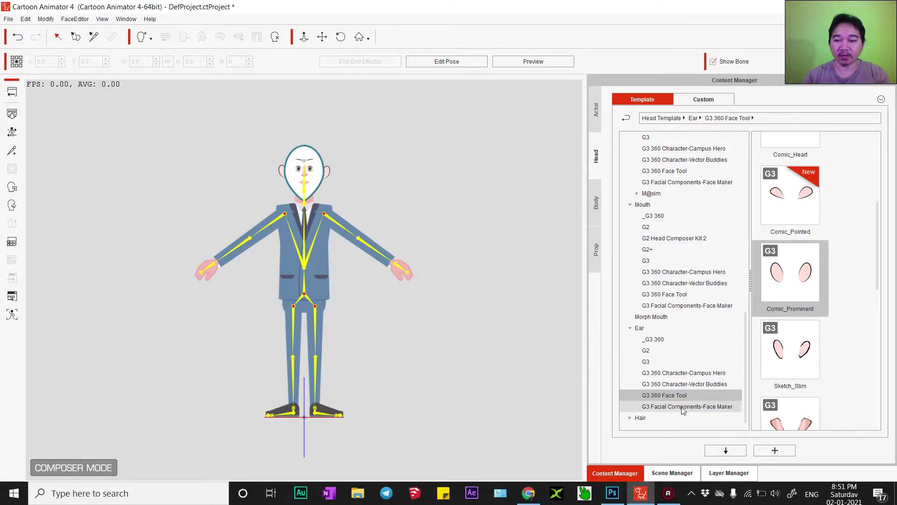
Apply the Top Knot hairstyle from G3 360 Hair Tool > Sample Hairstyles and pan to inspect it.
double_click(640, 418)
scroll(654, 402, down, 4)
double_click(666, 385)
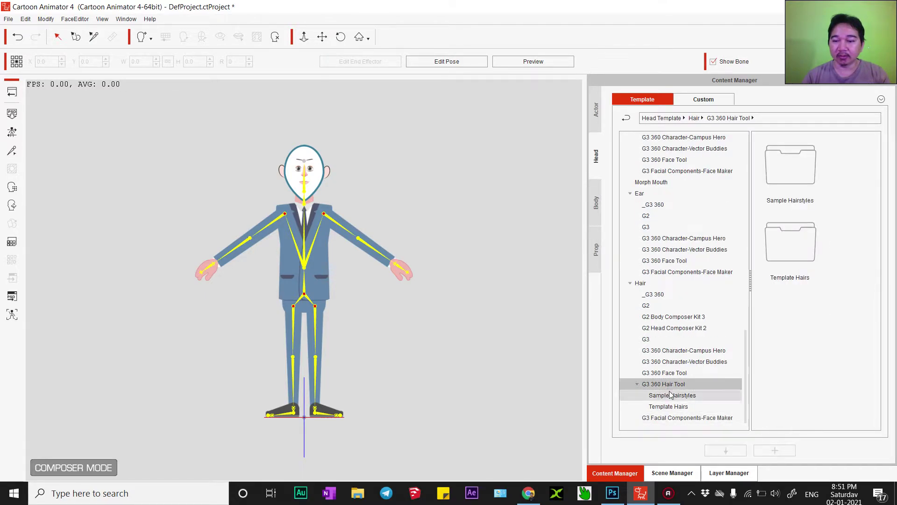
click(669, 395)
click(672, 406)
click(701, 395)
scroll(786, 366, down, 5)
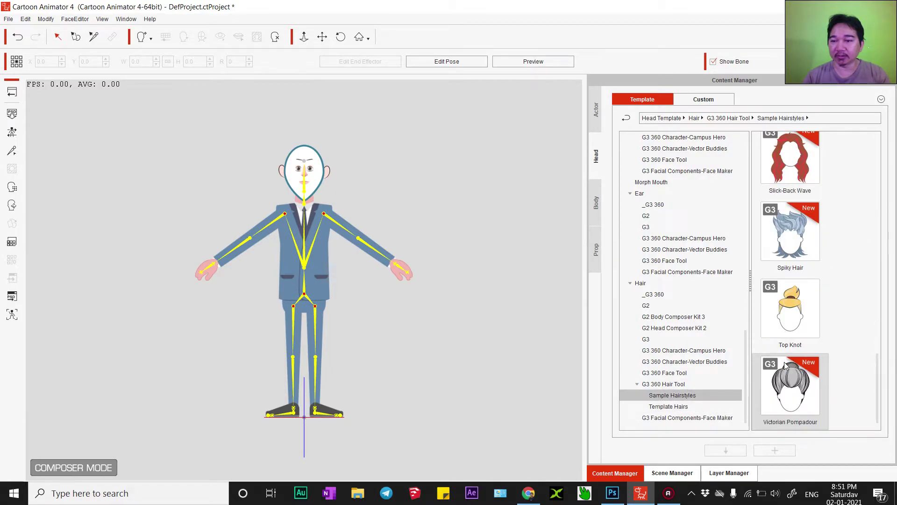
double_click(792, 316)
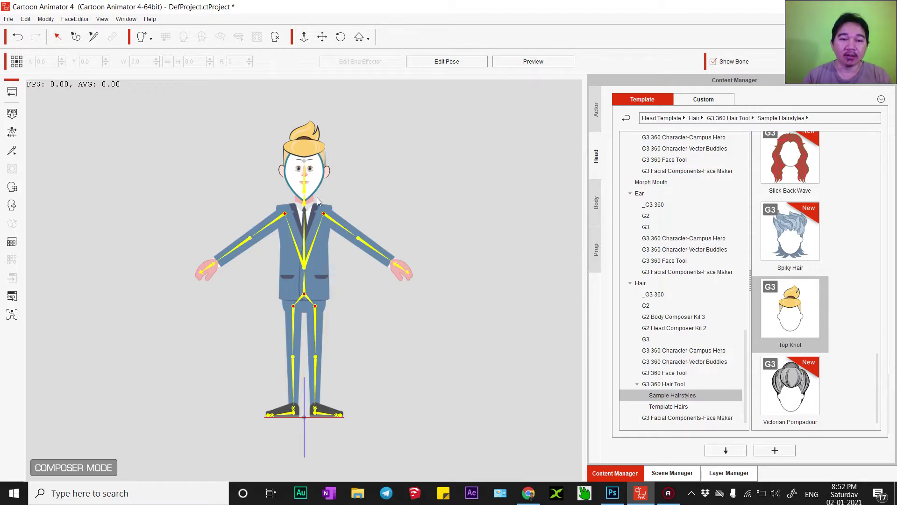
scroll(317, 75, up, 2)
scroll(342, 127, up, 3)
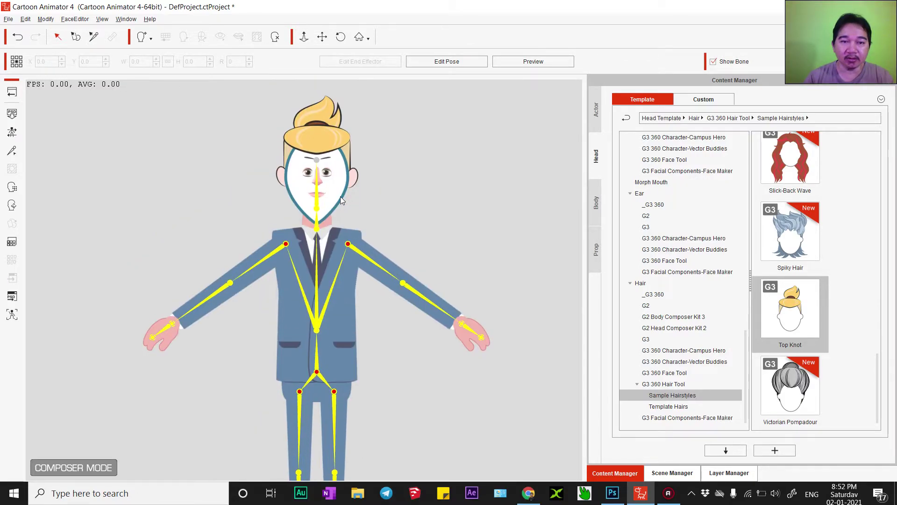
drag(343, 127, 340, 219)
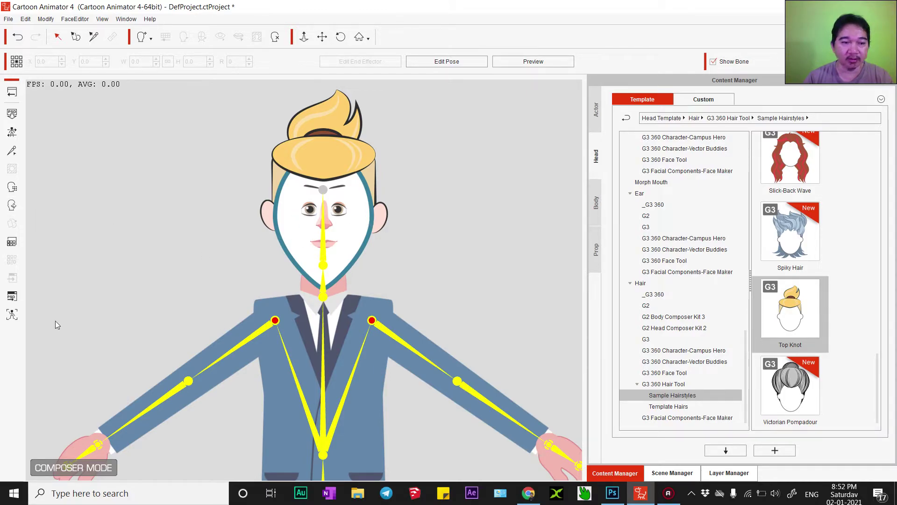
Launch the businessman in the PSD editor as a single Head & Body file.
click(13, 298)
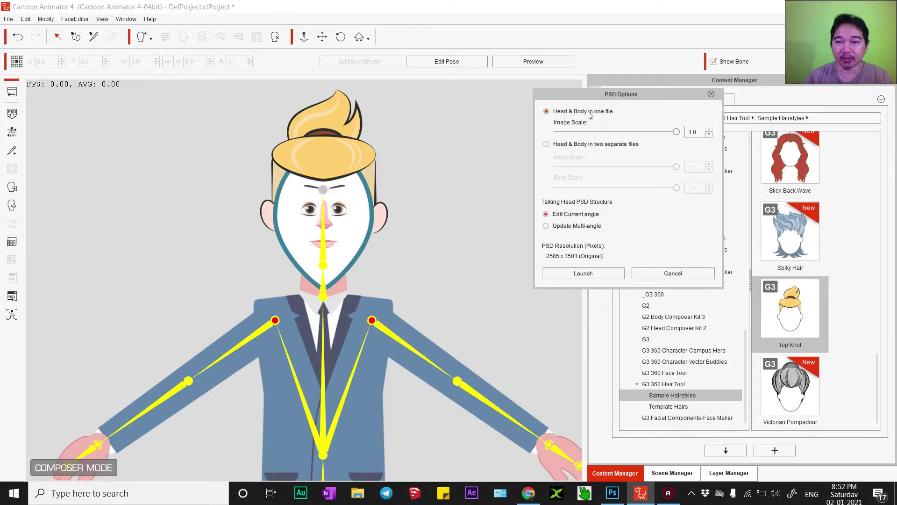
click(584, 274)
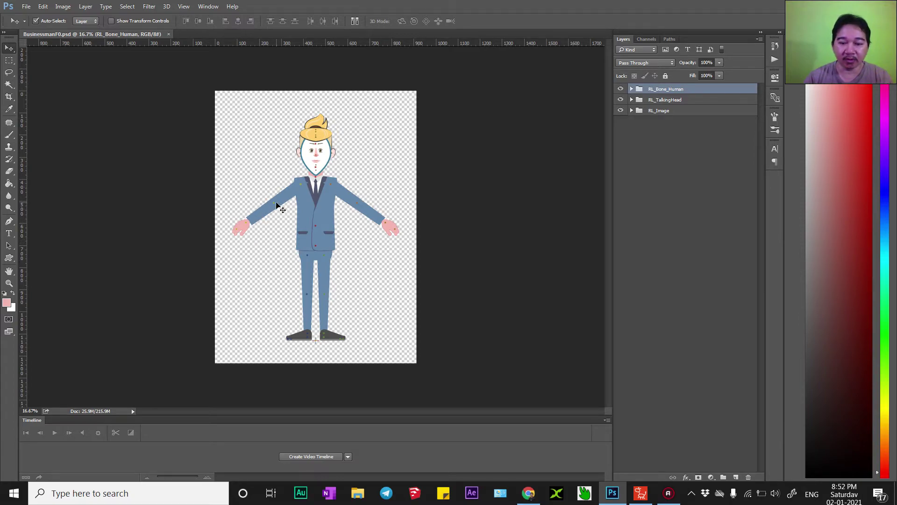
Zoom to 50% on the head and try bucket-filling the white face pink, triggering a group-pixels error.
key(ctrl+plus)
key(ctrl+plus)
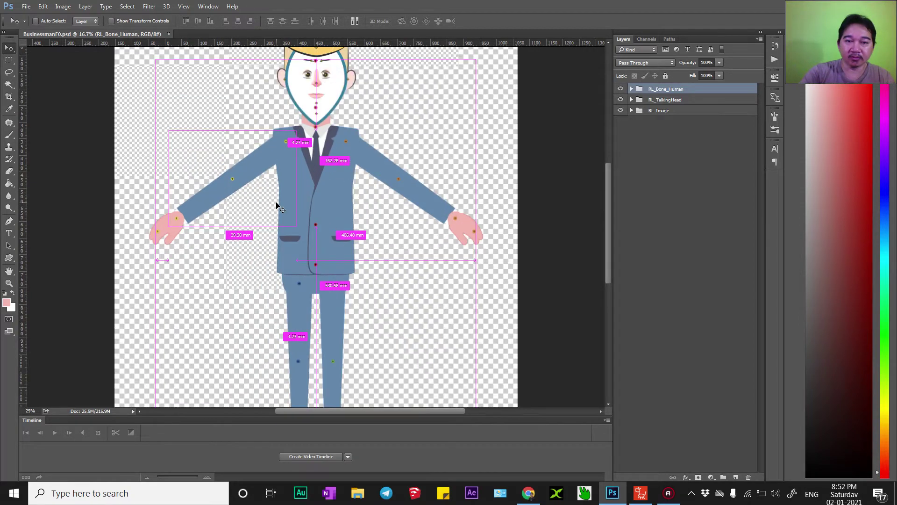
key(ctrl+plus)
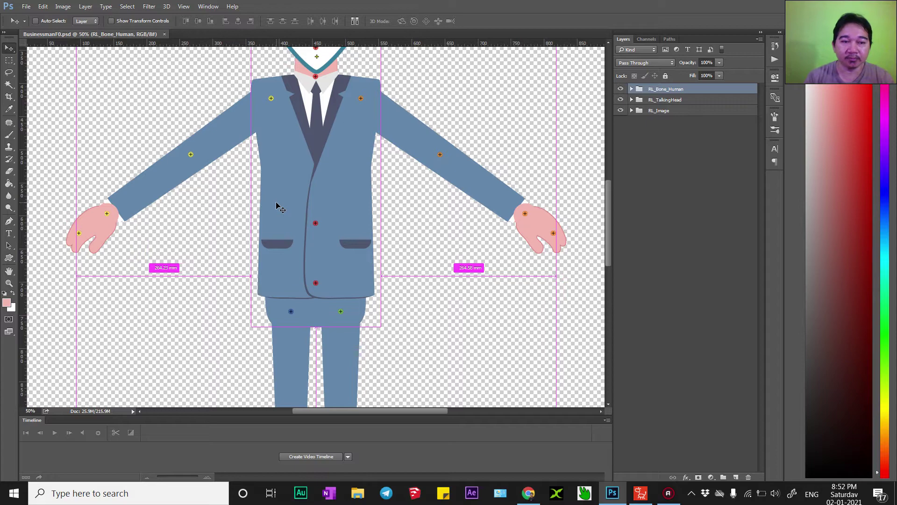
drag(289, 173, 288, 347)
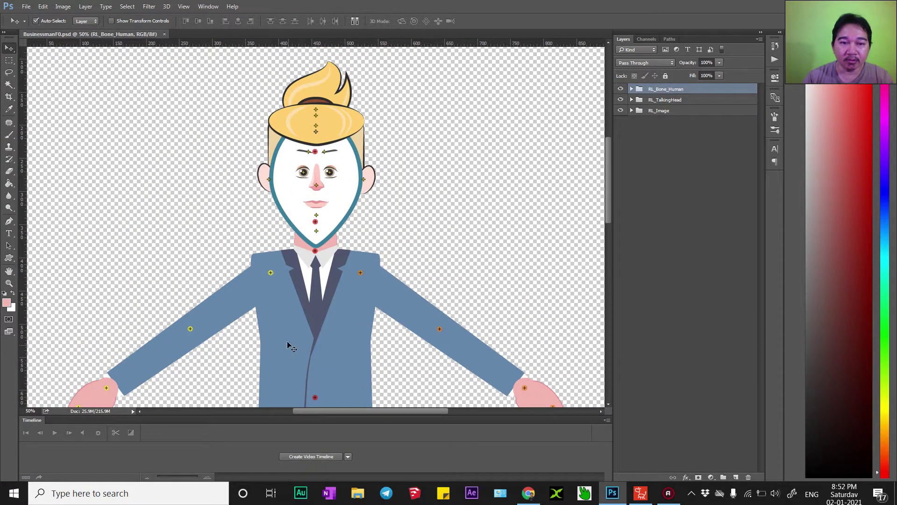
click(7, 184)
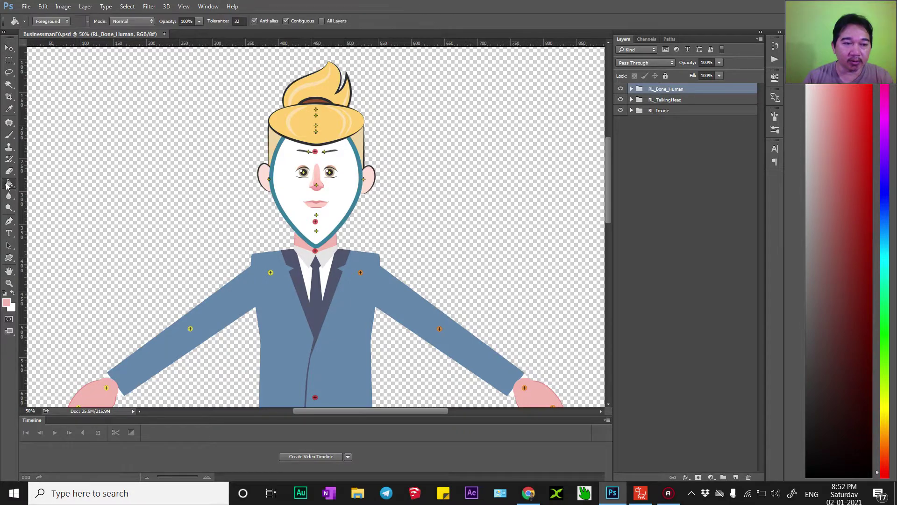
right_click(7, 184)
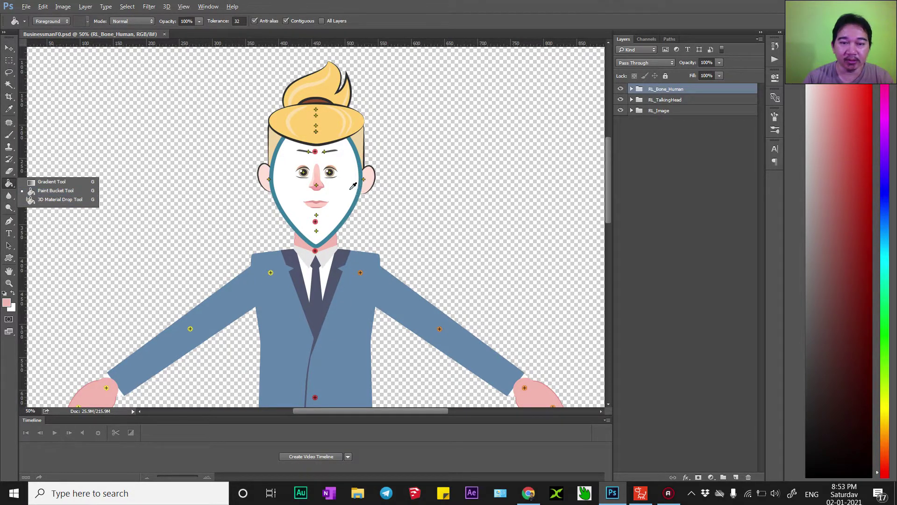
click(333, 237)
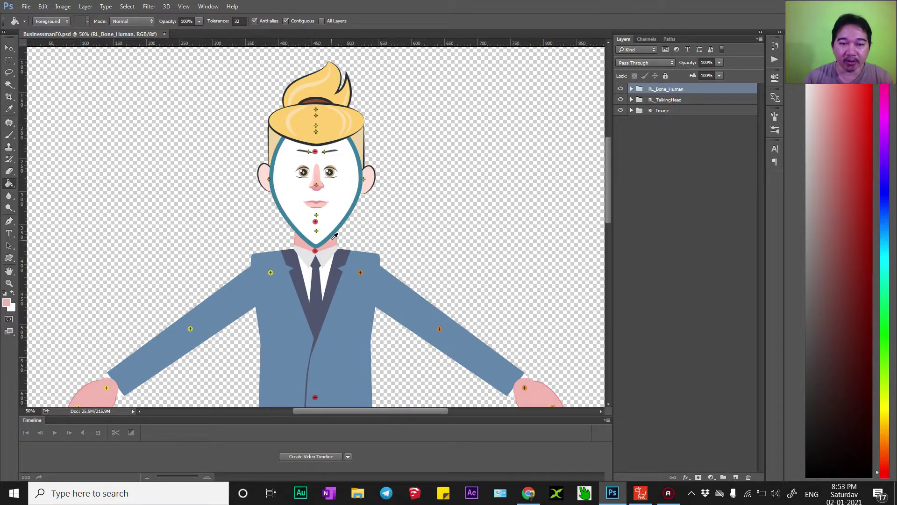
click(342, 187)
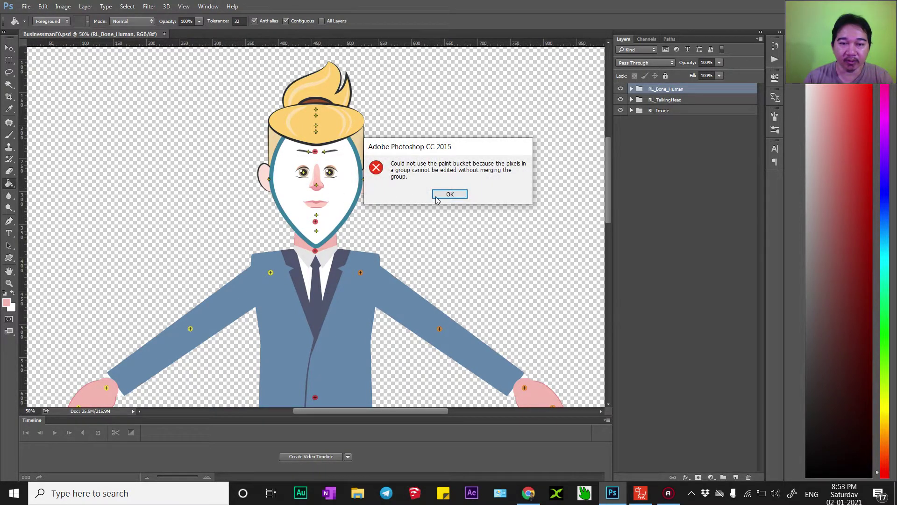
Dismiss the group editing warning and bucket-fill the Face layer's white area pink.
click(450, 194)
key(v)
click(341, 190)
key(g)
click(343, 197)
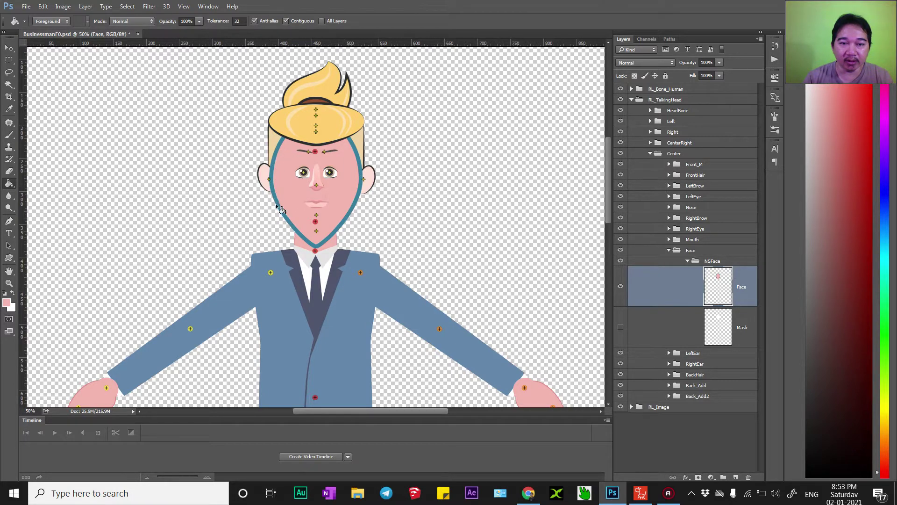
Fill the face outline with the hair's yellow-tan colour.
alt+click(359, 137)
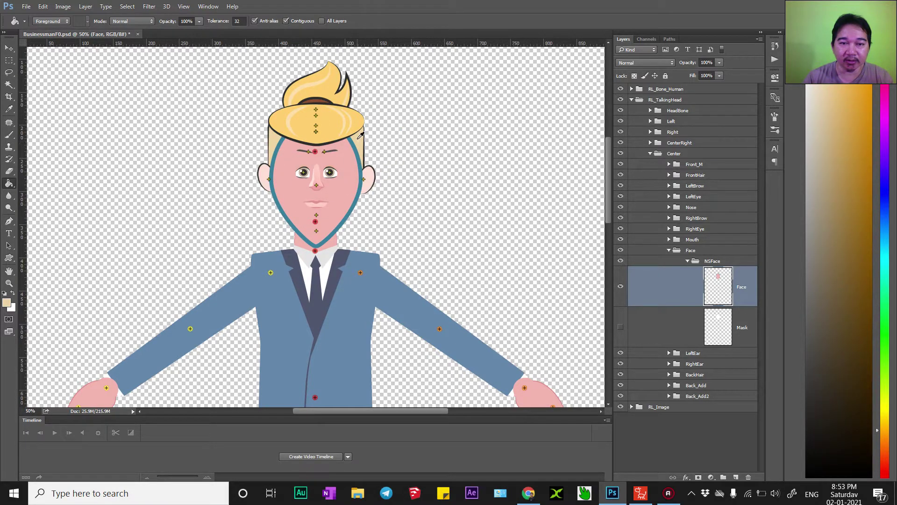
key(v)
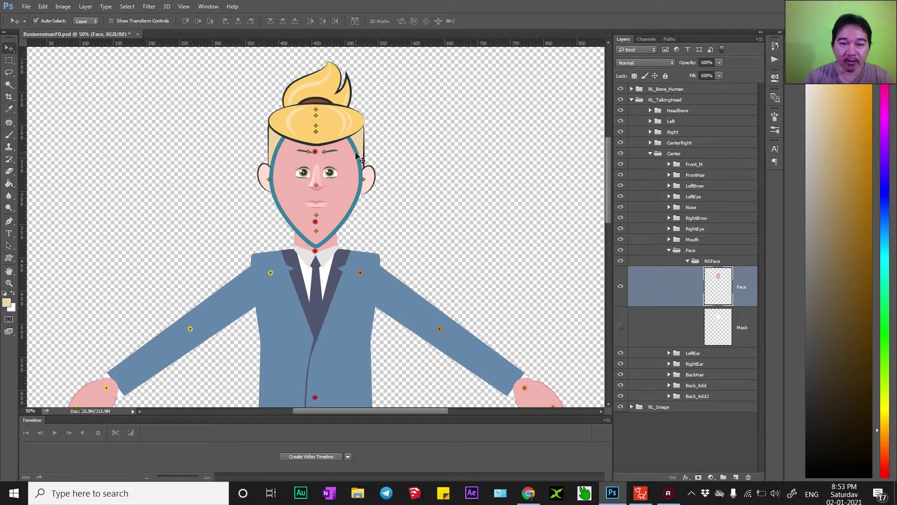
key(g)
click(361, 156)
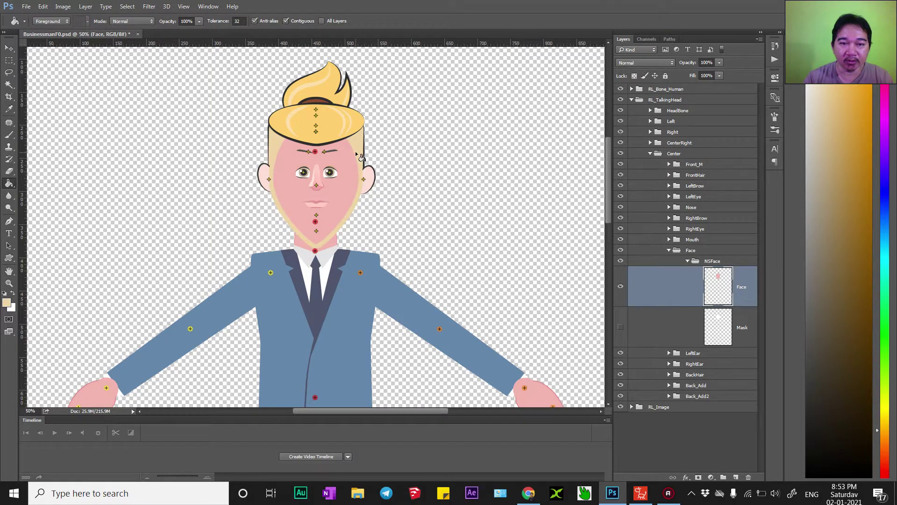
Select the L_Ear and R_Ear layers with the face pink sampled, then save and return to Cartoon Animator.
key(v)
click(370, 180)
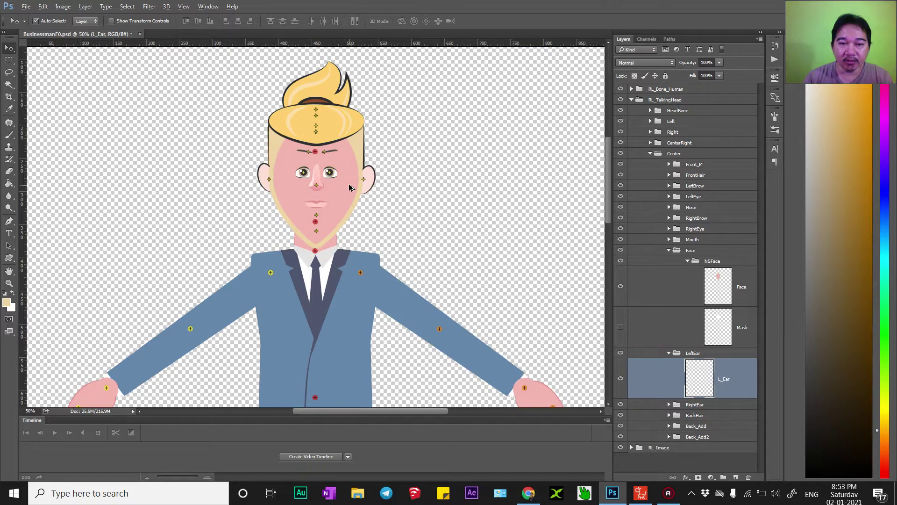
key(g)
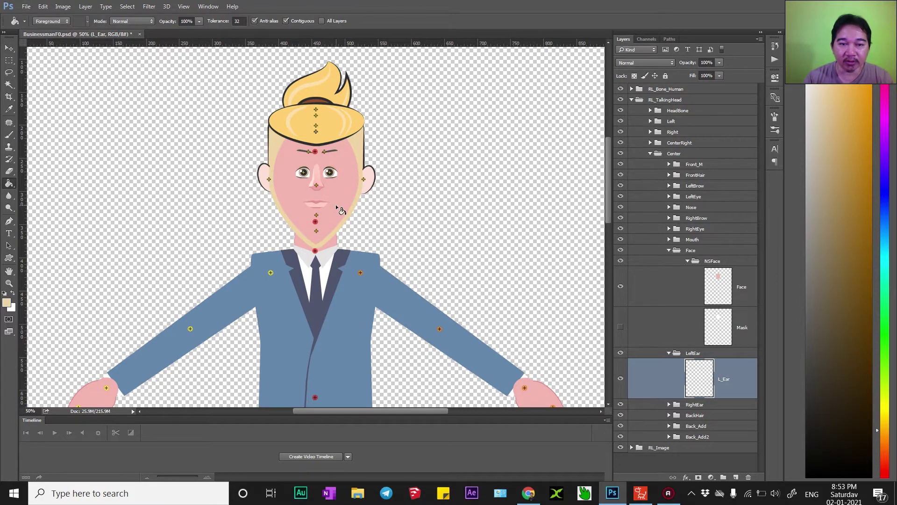
alt+click(341, 196)
key(v)
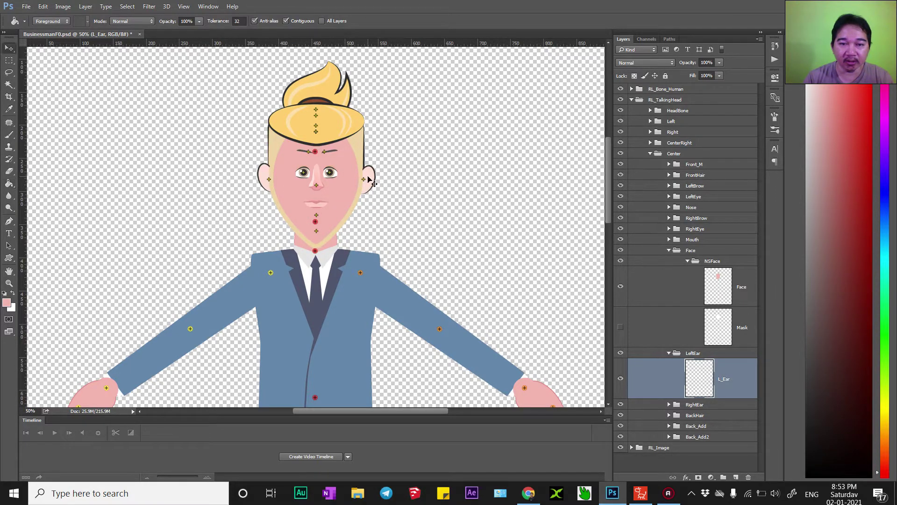
key(g)
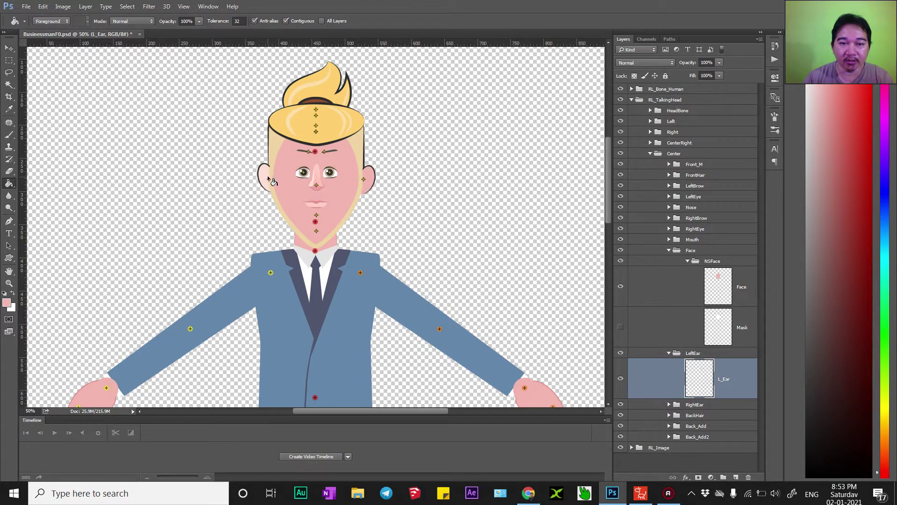
key(v)
click(269, 180)
key(g)
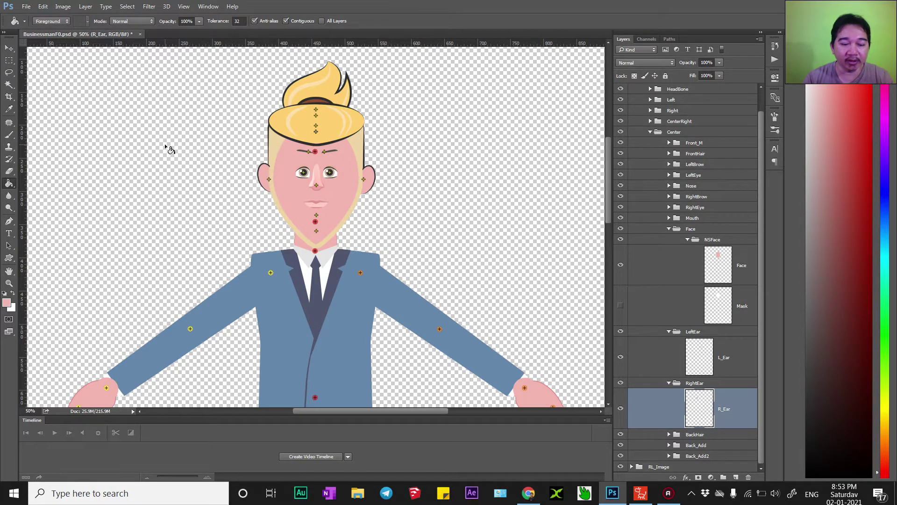
key(ctrl+s)
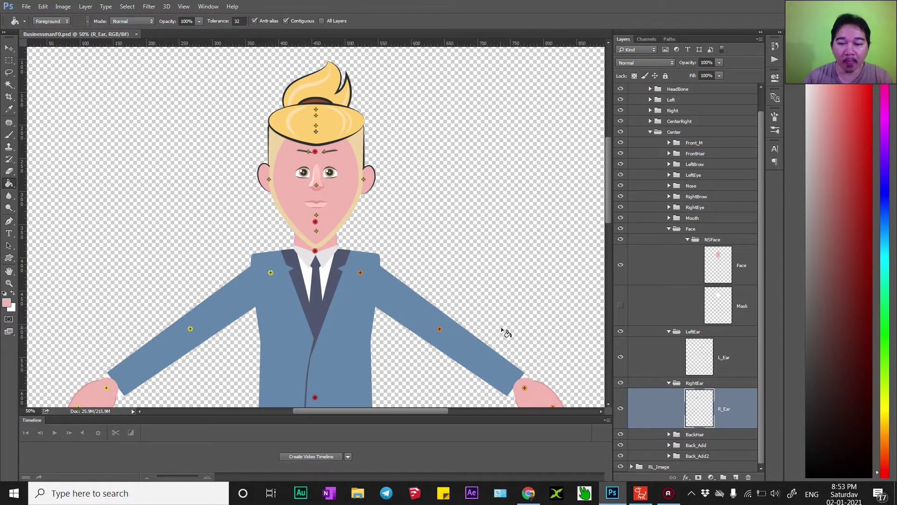
click(640, 494)
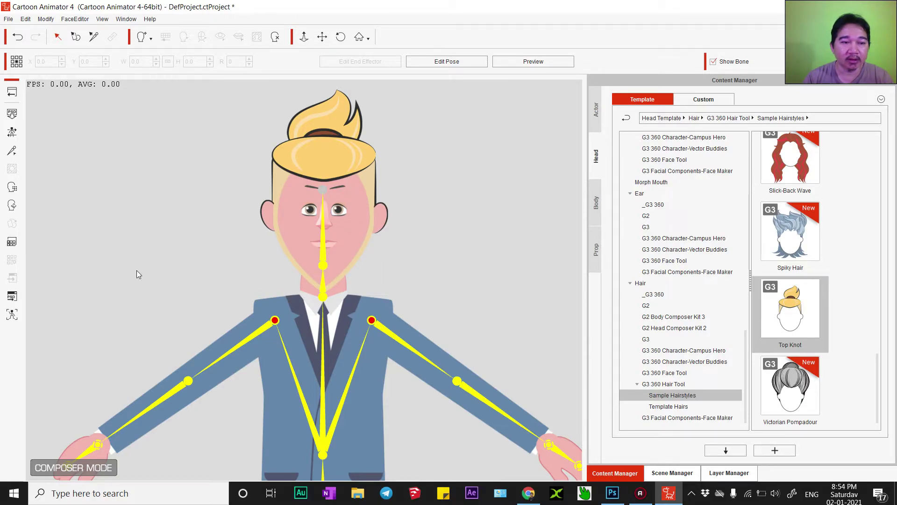
Open 360 Head Creator, preview the head turning, then show the Layer Manager beside it.
click(11, 206)
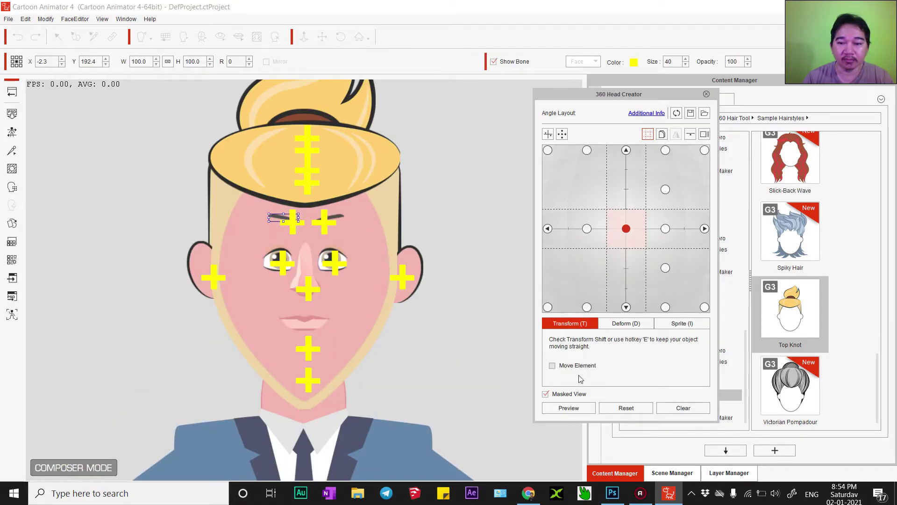
click(568, 408)
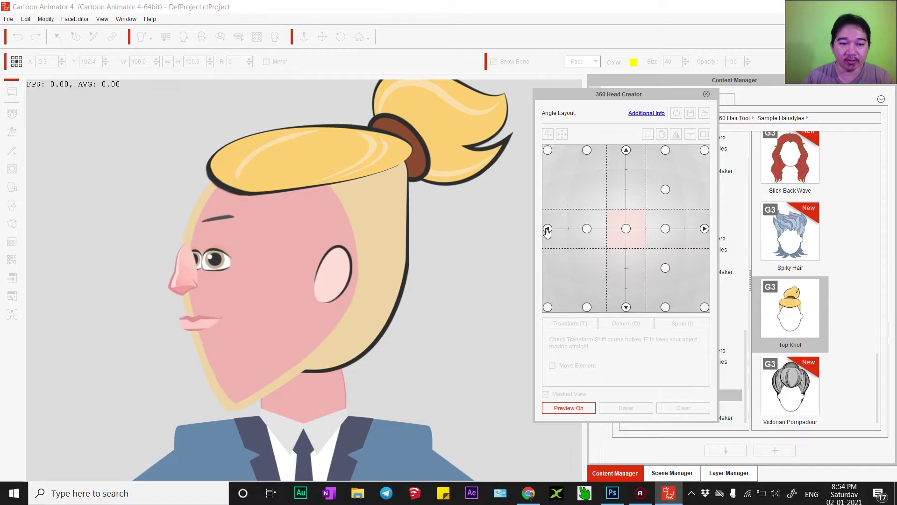
click(569, 408)
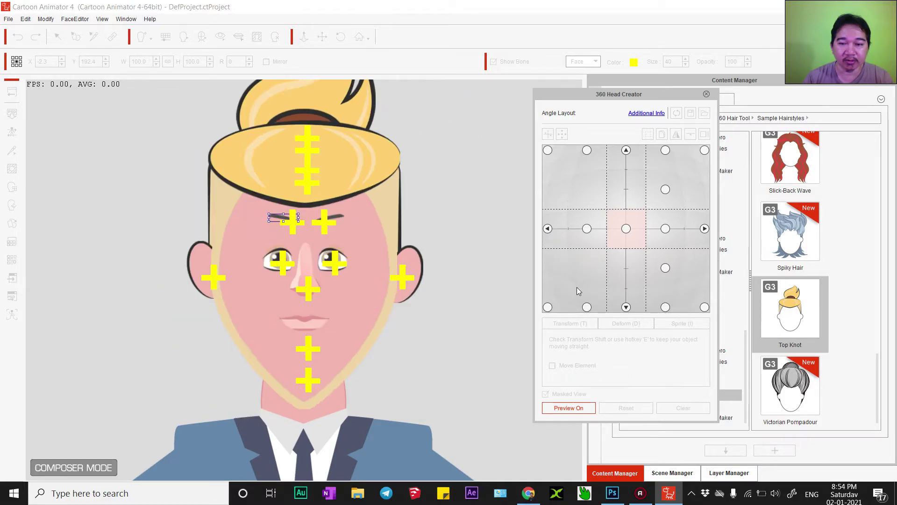
click(729, 473)
drag(648, 99, 529, 84)
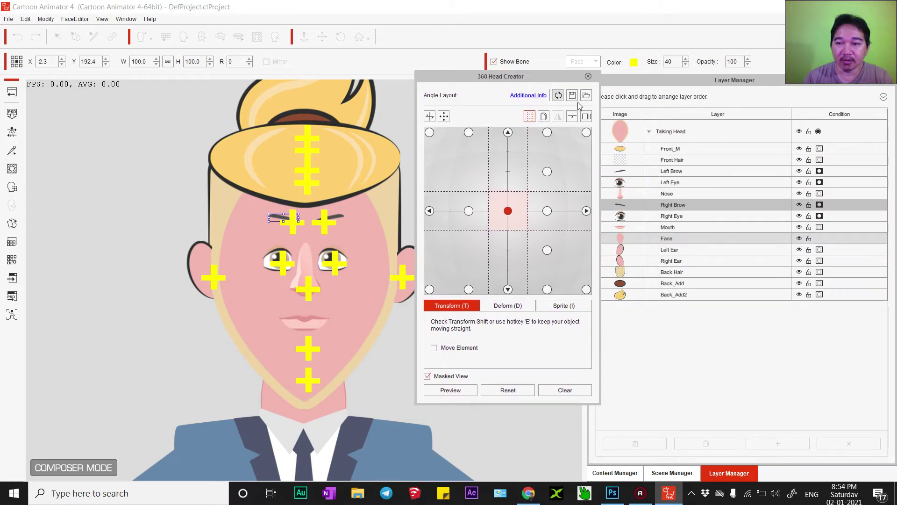
Change the Right Brow and Mouth layer conditions, then preview the head turning back to front view.
click(820, 206)
click(820, 227)
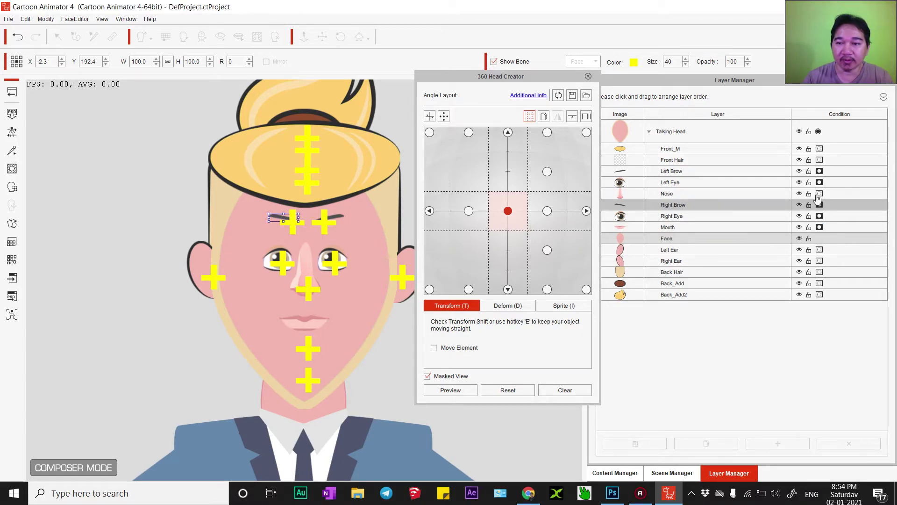
click(462, 391)
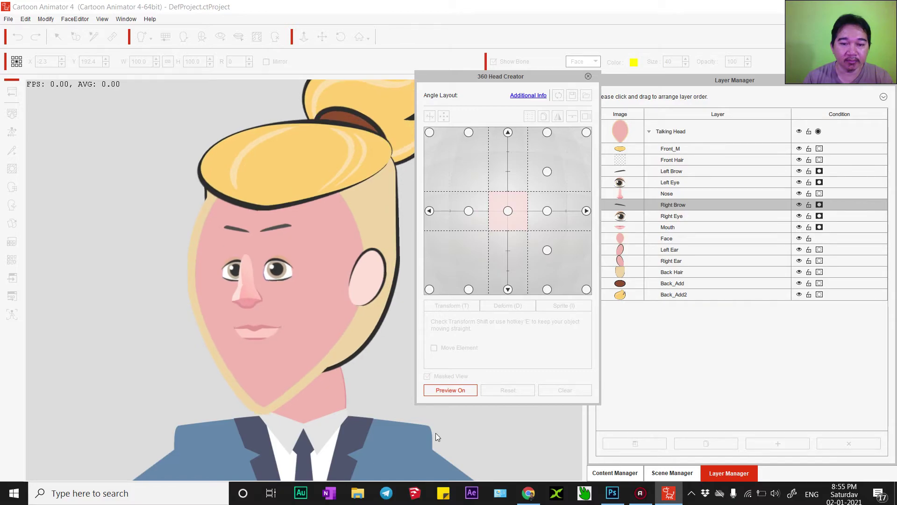
click(477, 214)
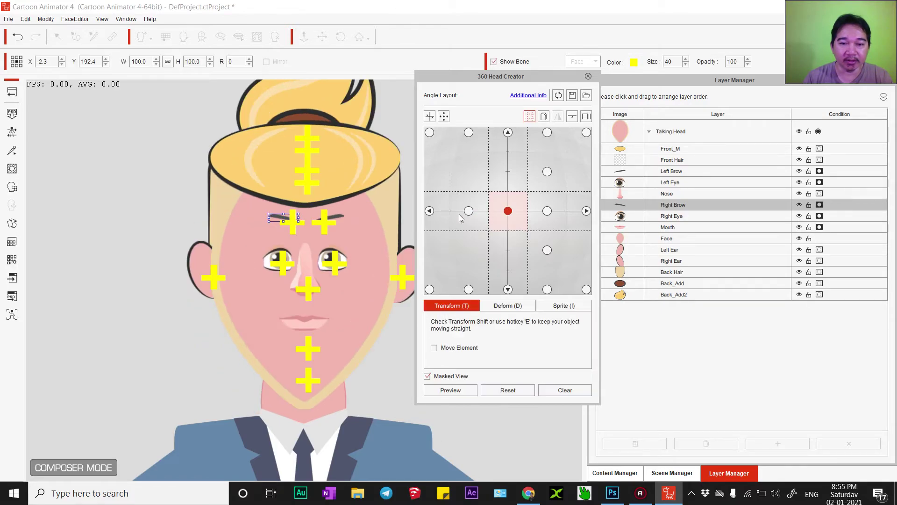
On the left-profile angle, nudge the right eye and preview the head turning.
click(431, 212)
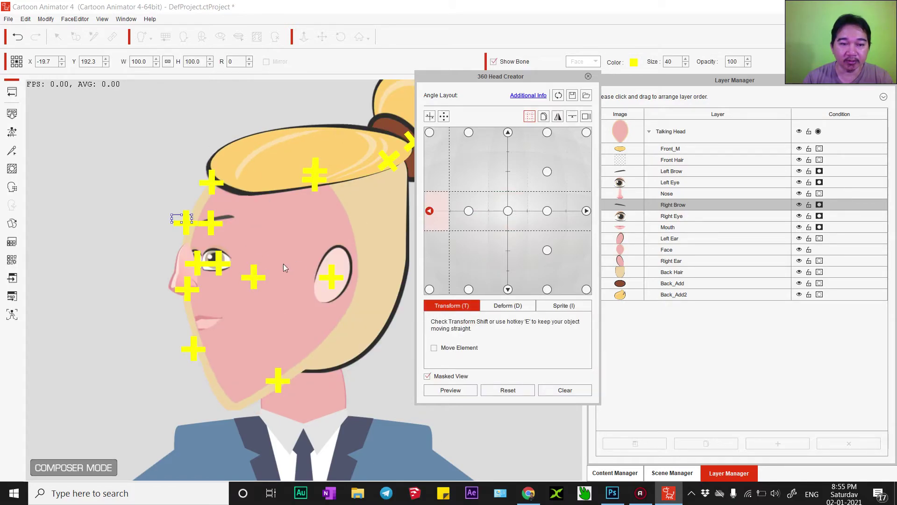
click(200, 261)
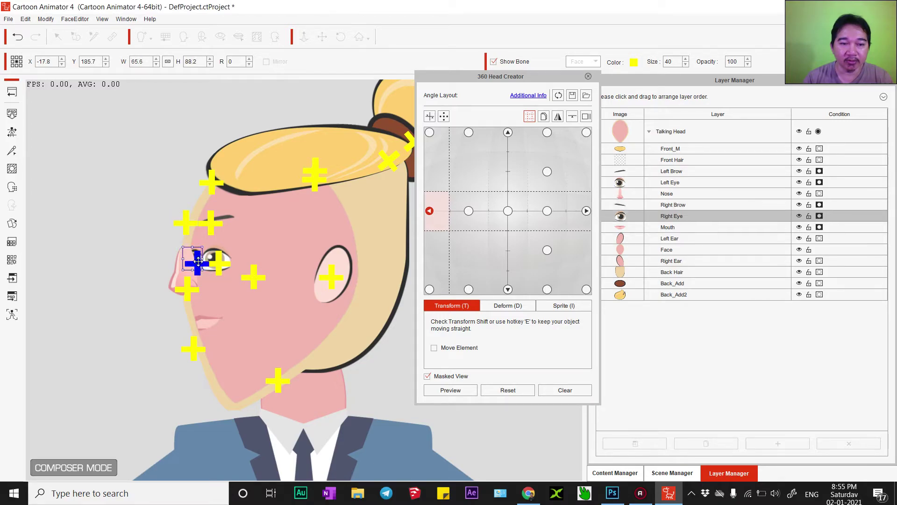
drag(201, 259, 191, 287)
click(181, 289)
click(451, 390)
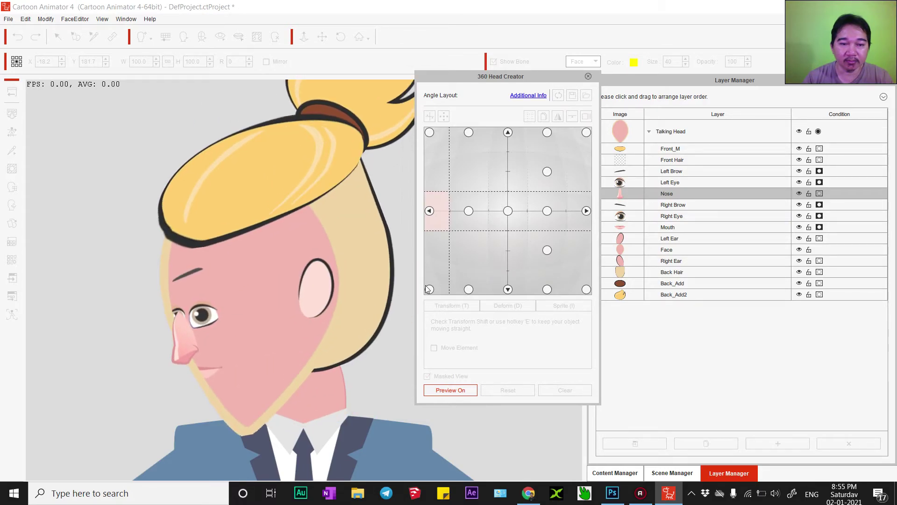
click(449, 390)
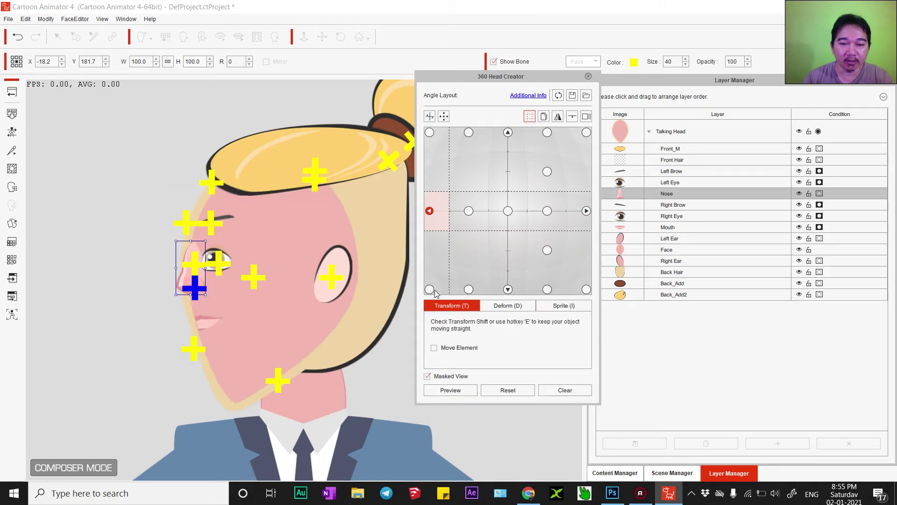
On the lower-left angle, move the nose slightly up, preview, and close the editor.
click(429, 290)
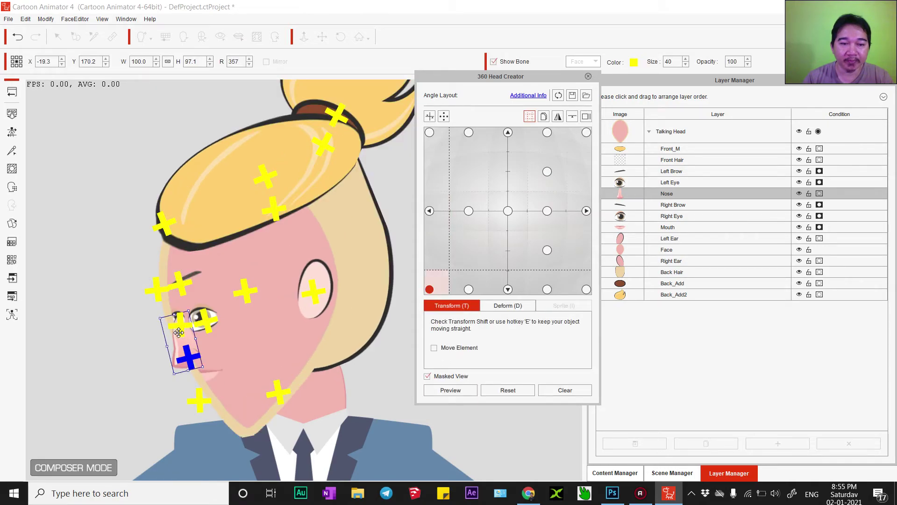
drag(180, 331, 181, 324)
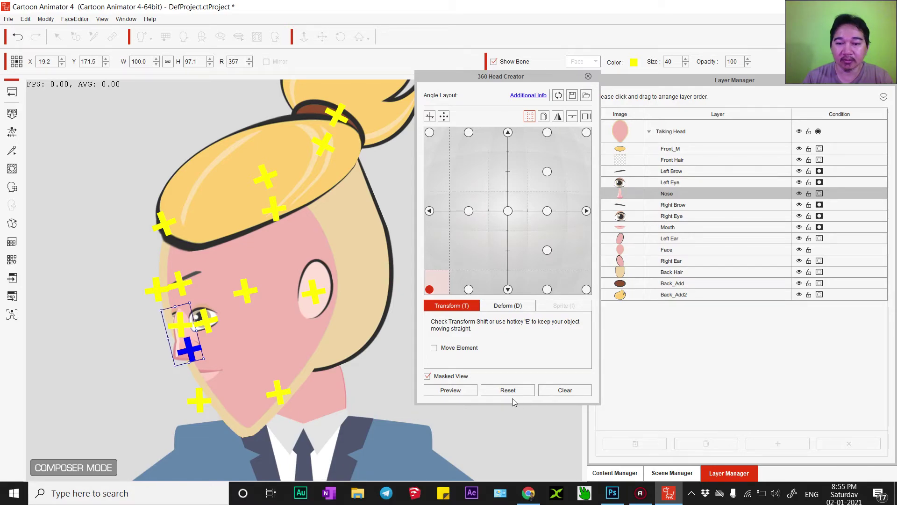
click(449, 390)
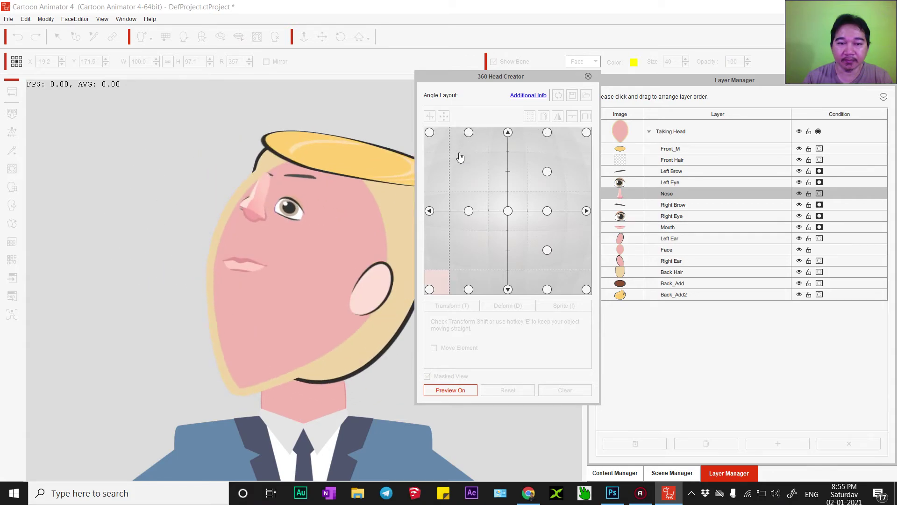
click(461, 394)
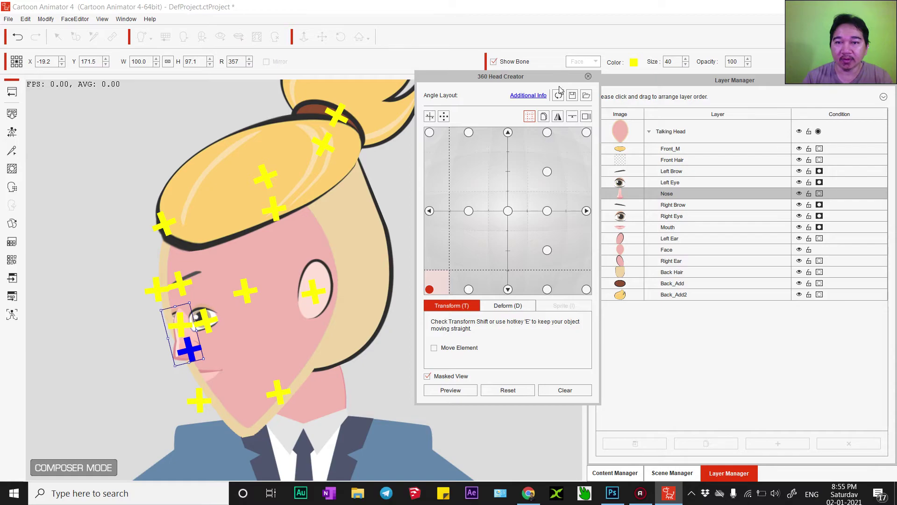
click(586, 77)
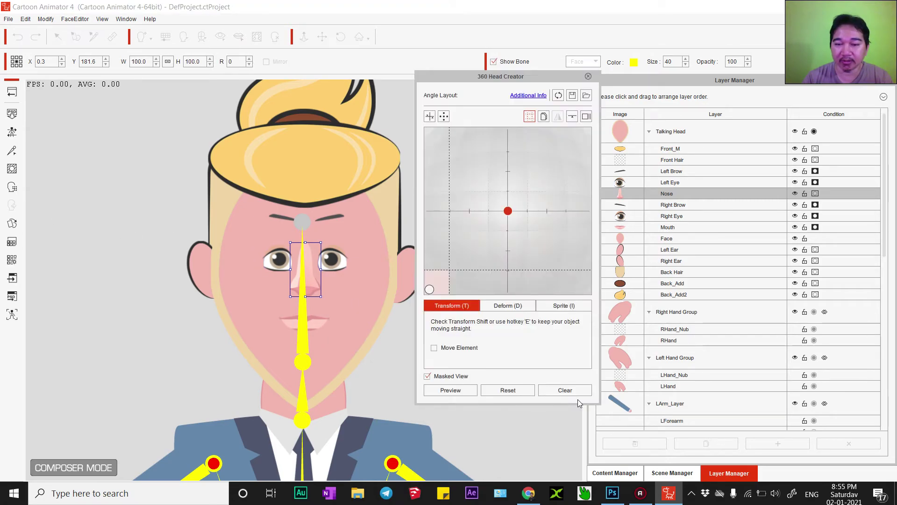
Preview the head angles, then toggle the angle grid guide lines off and on.
key(p)
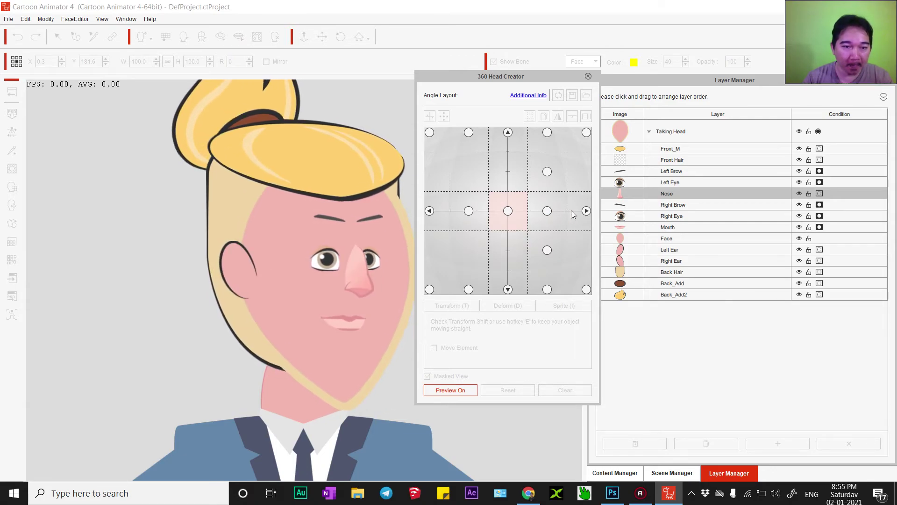
click(450, 389)
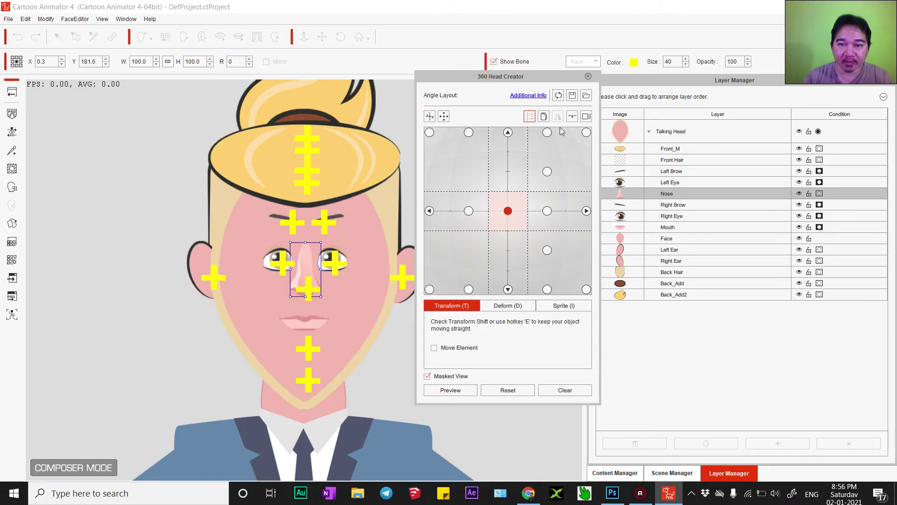
click(530, 118)
click(530, 117)
Drag the right guide inward from the right-middle angle, preview the turn, and close the editor.
click(547, 211)
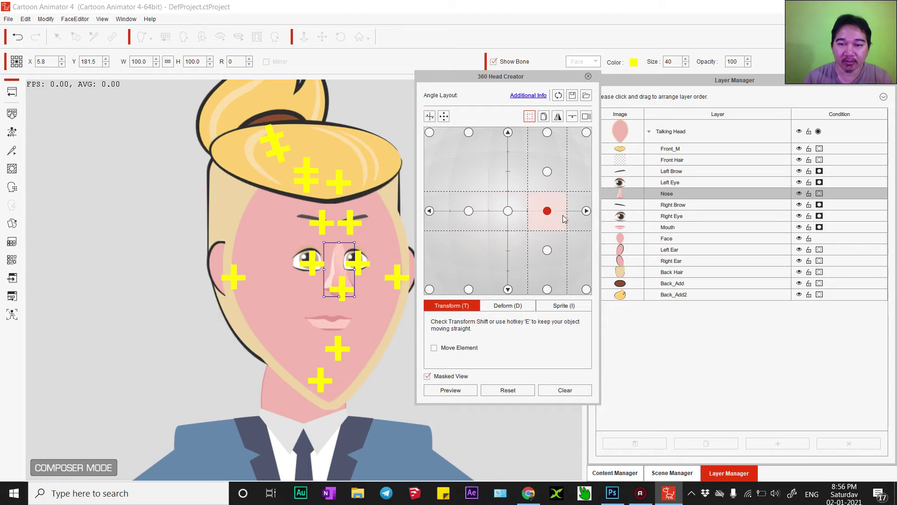
drag(566, 214, 548, 226)
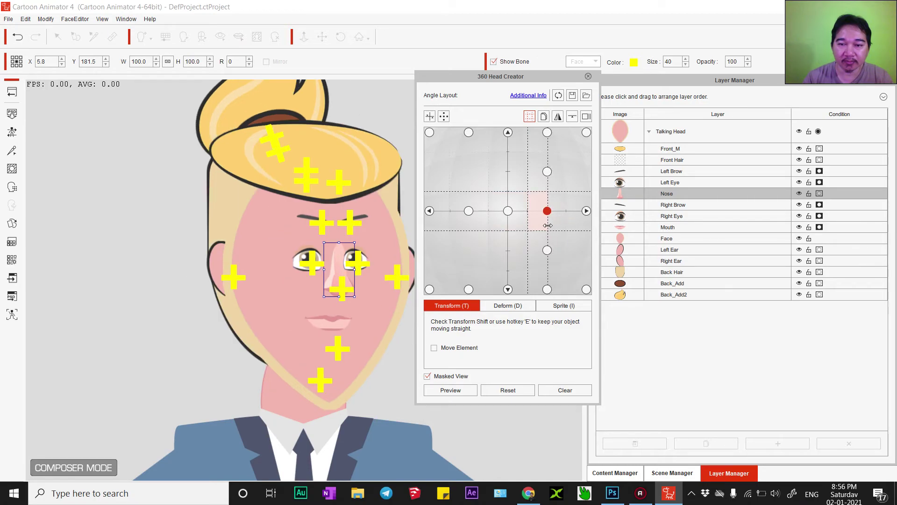
click(450, 390)
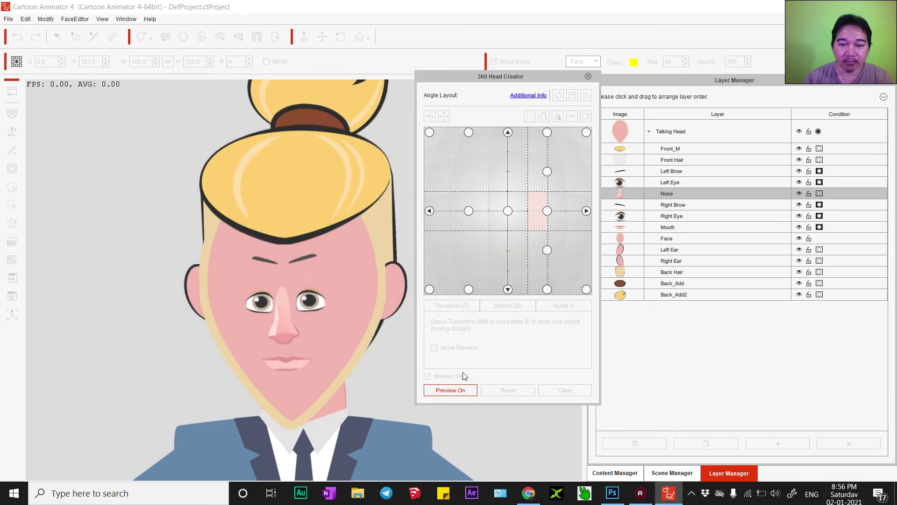
click(451, 390)
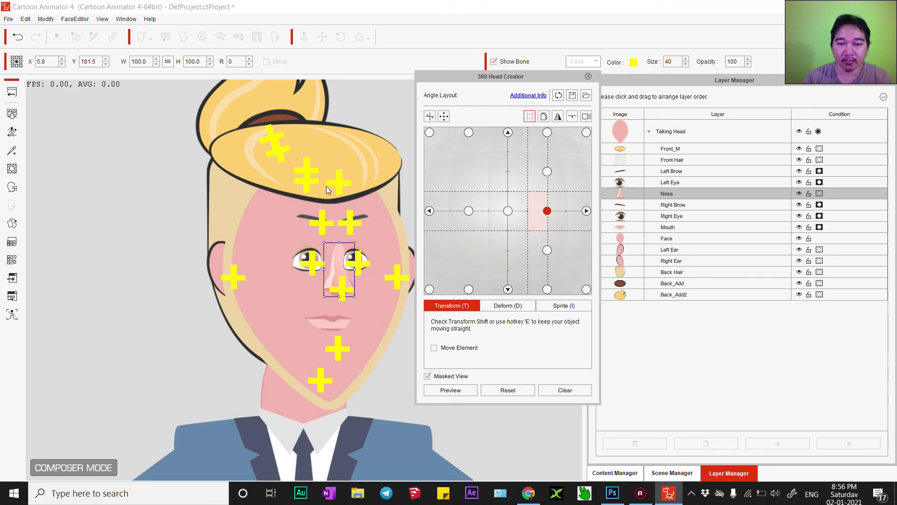
click(588, 76)
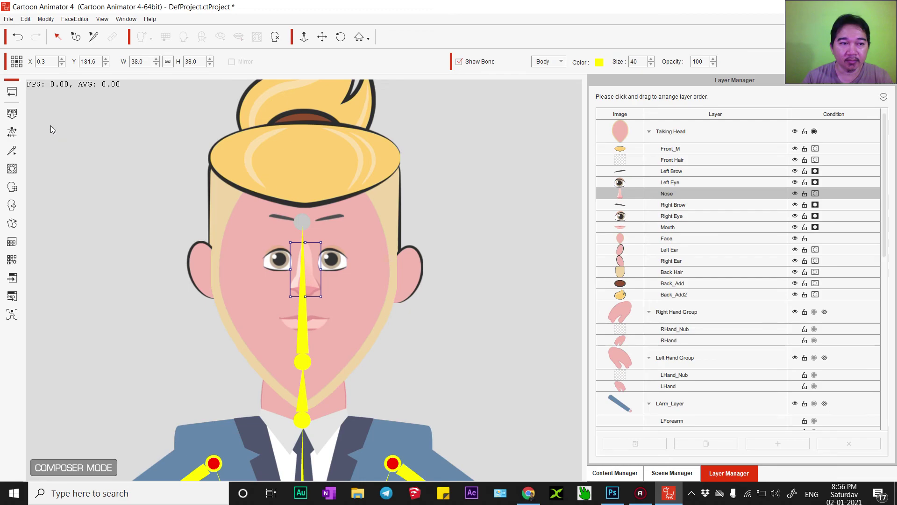
Return to the stage accepting the PSD sync loss, and select the Businessman actor.
click(14, 90)
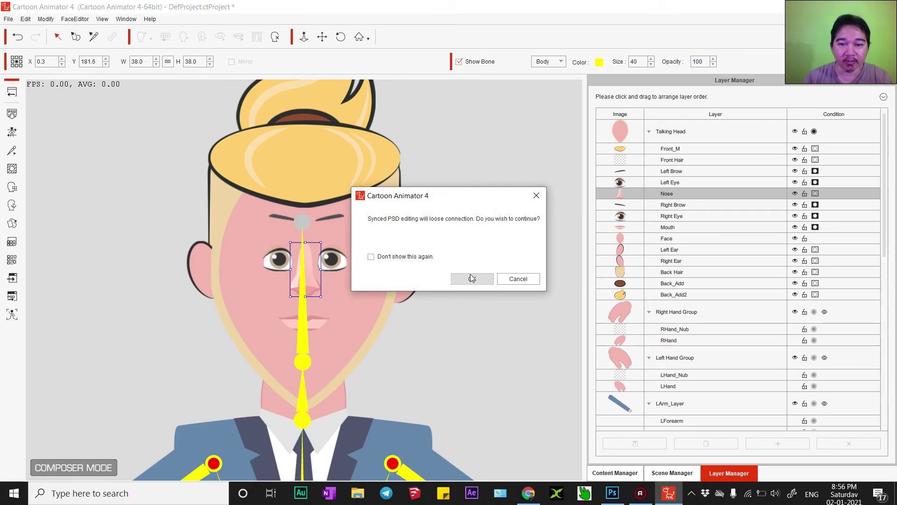
click(470, 275)
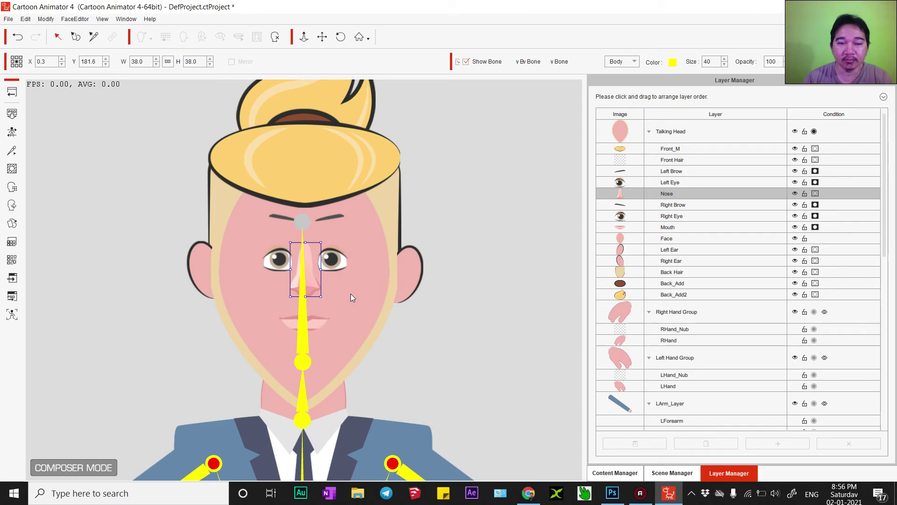
click(333, 295)
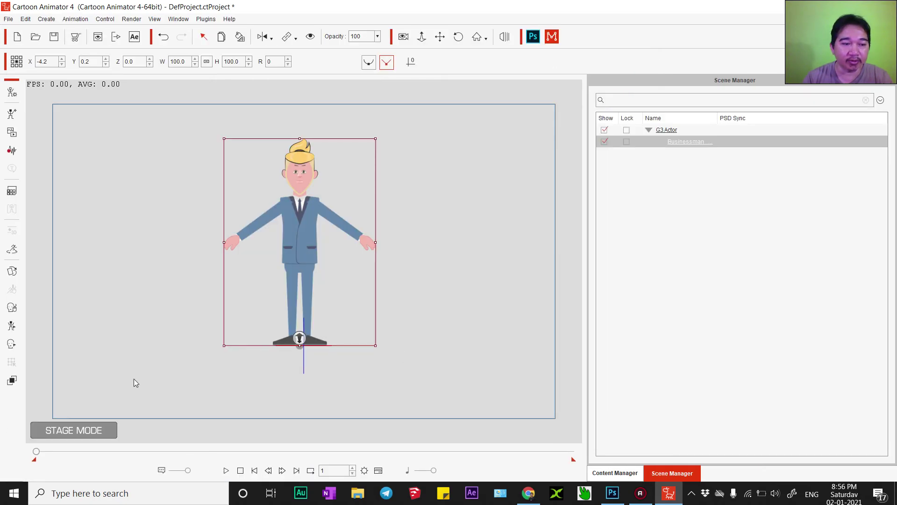
click(11, 307)
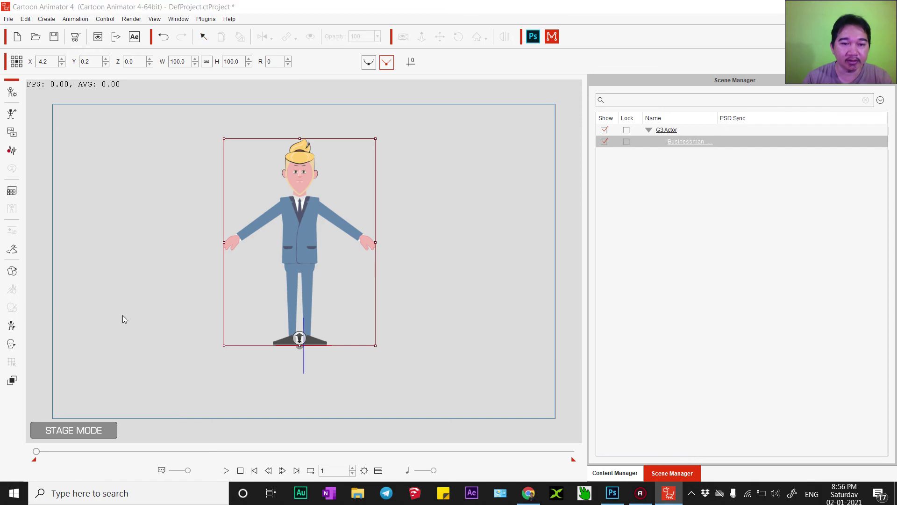
Preview the businessman's Face Puppet head movement, then stop it with Space.
click(673, 240)
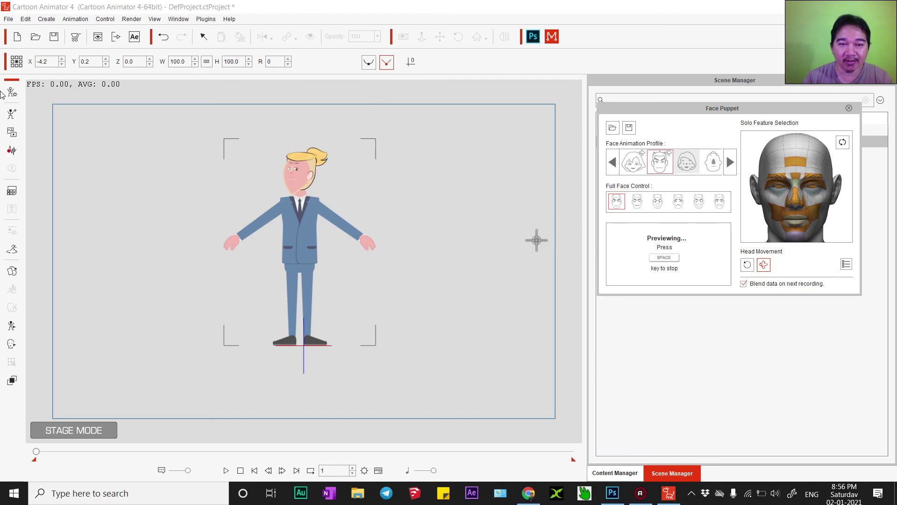
key(space)
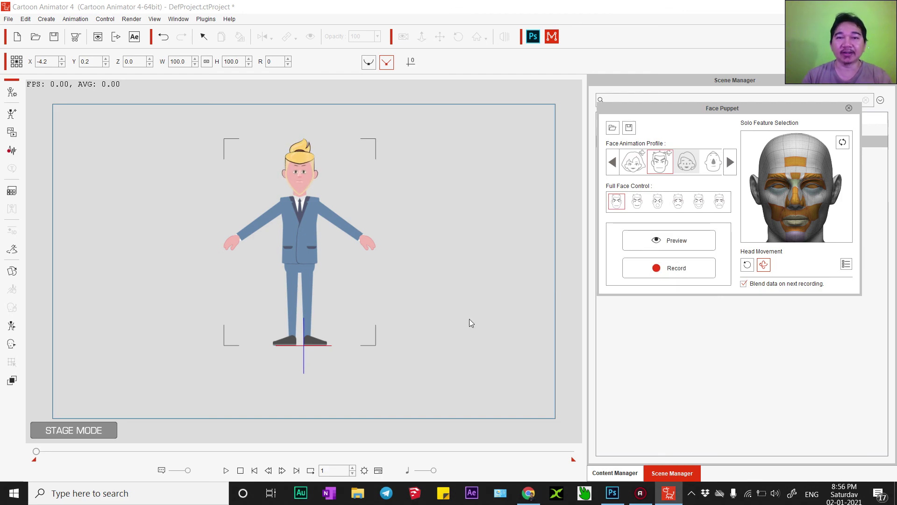